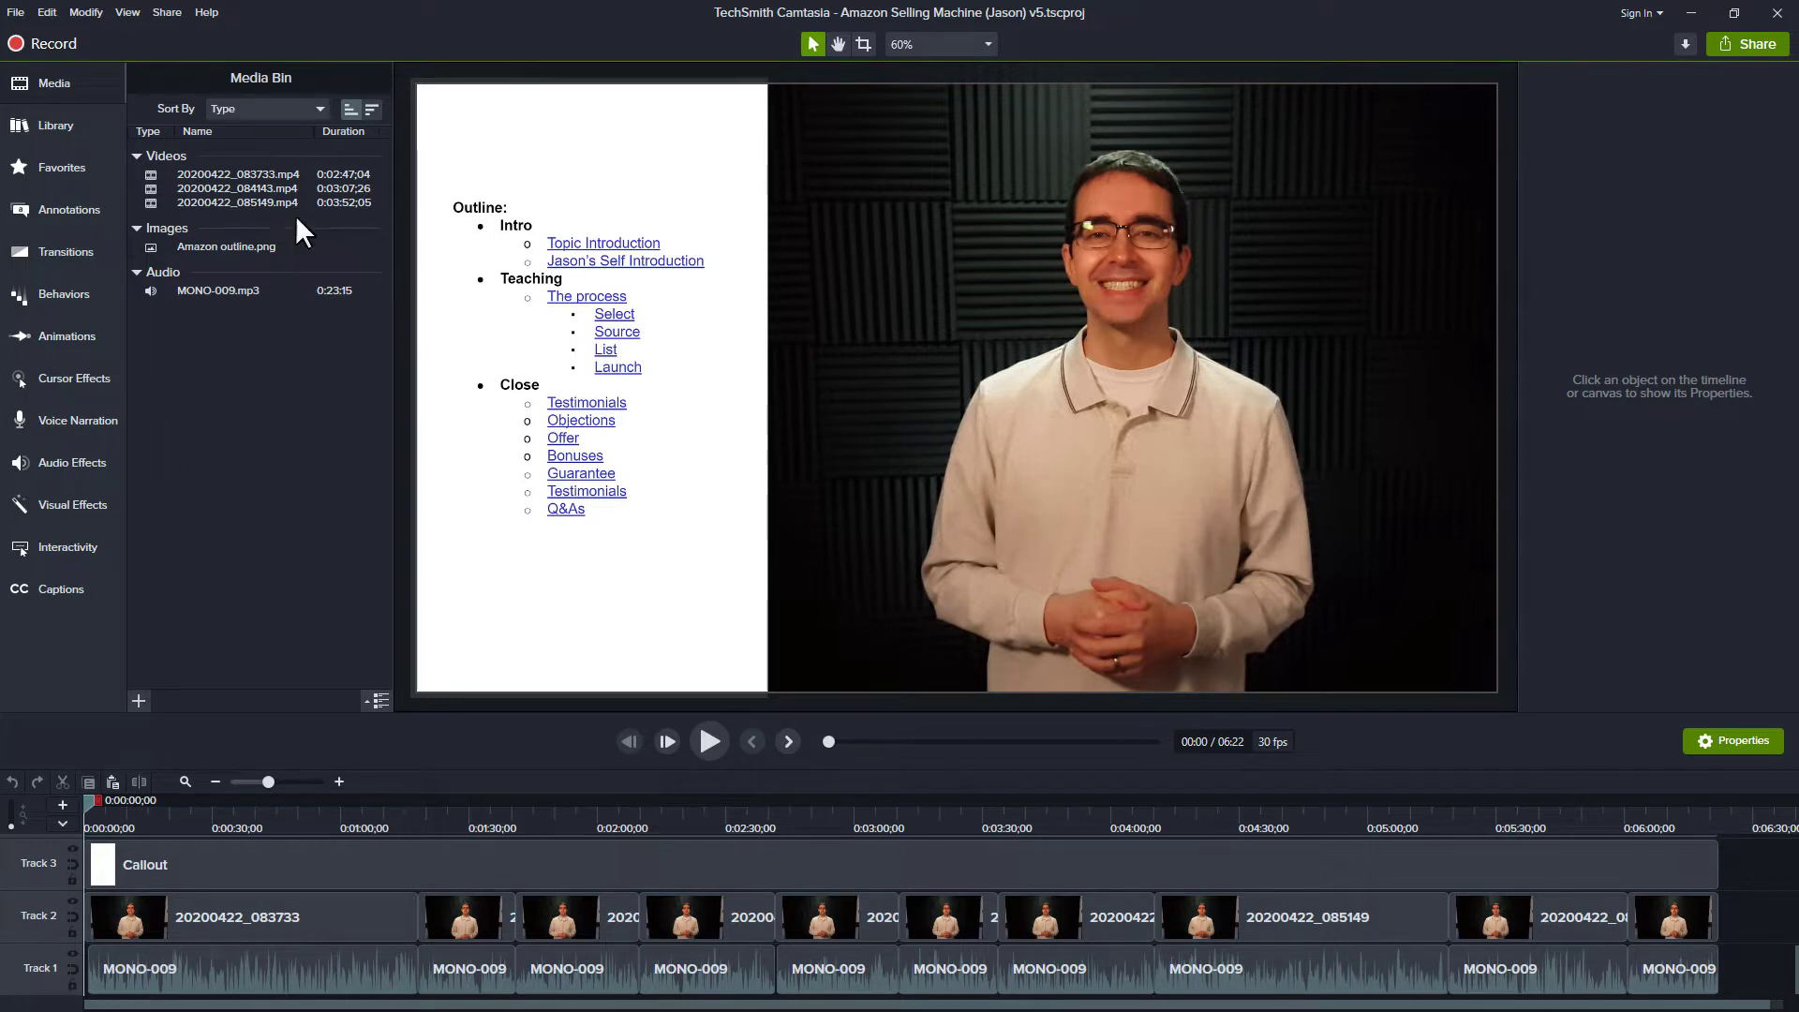
Append 20200422_083733.mp4 to the end of Track 2 and preview the start of the new clip
{"action": "left_click_drag", "start_coordinate": [260, 176], "coordinate": [1728, 916]}
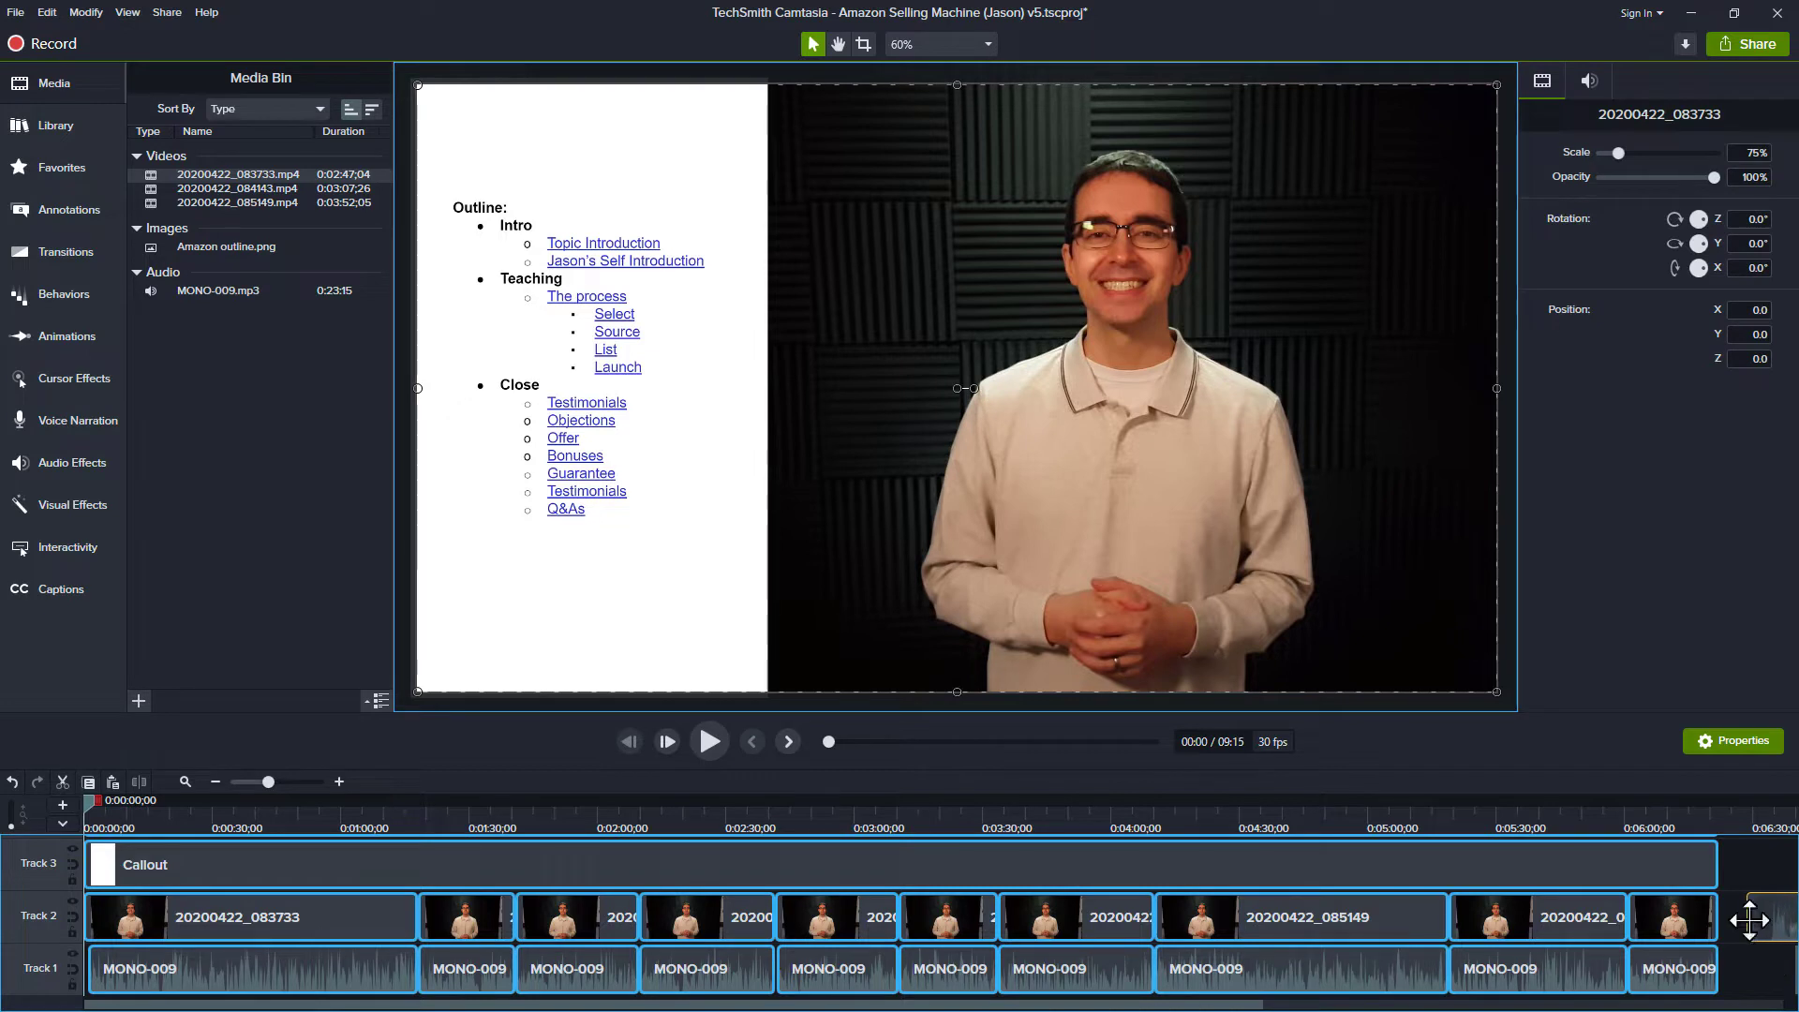
{"action": "left_click", "coordinate": [1776, 828]}
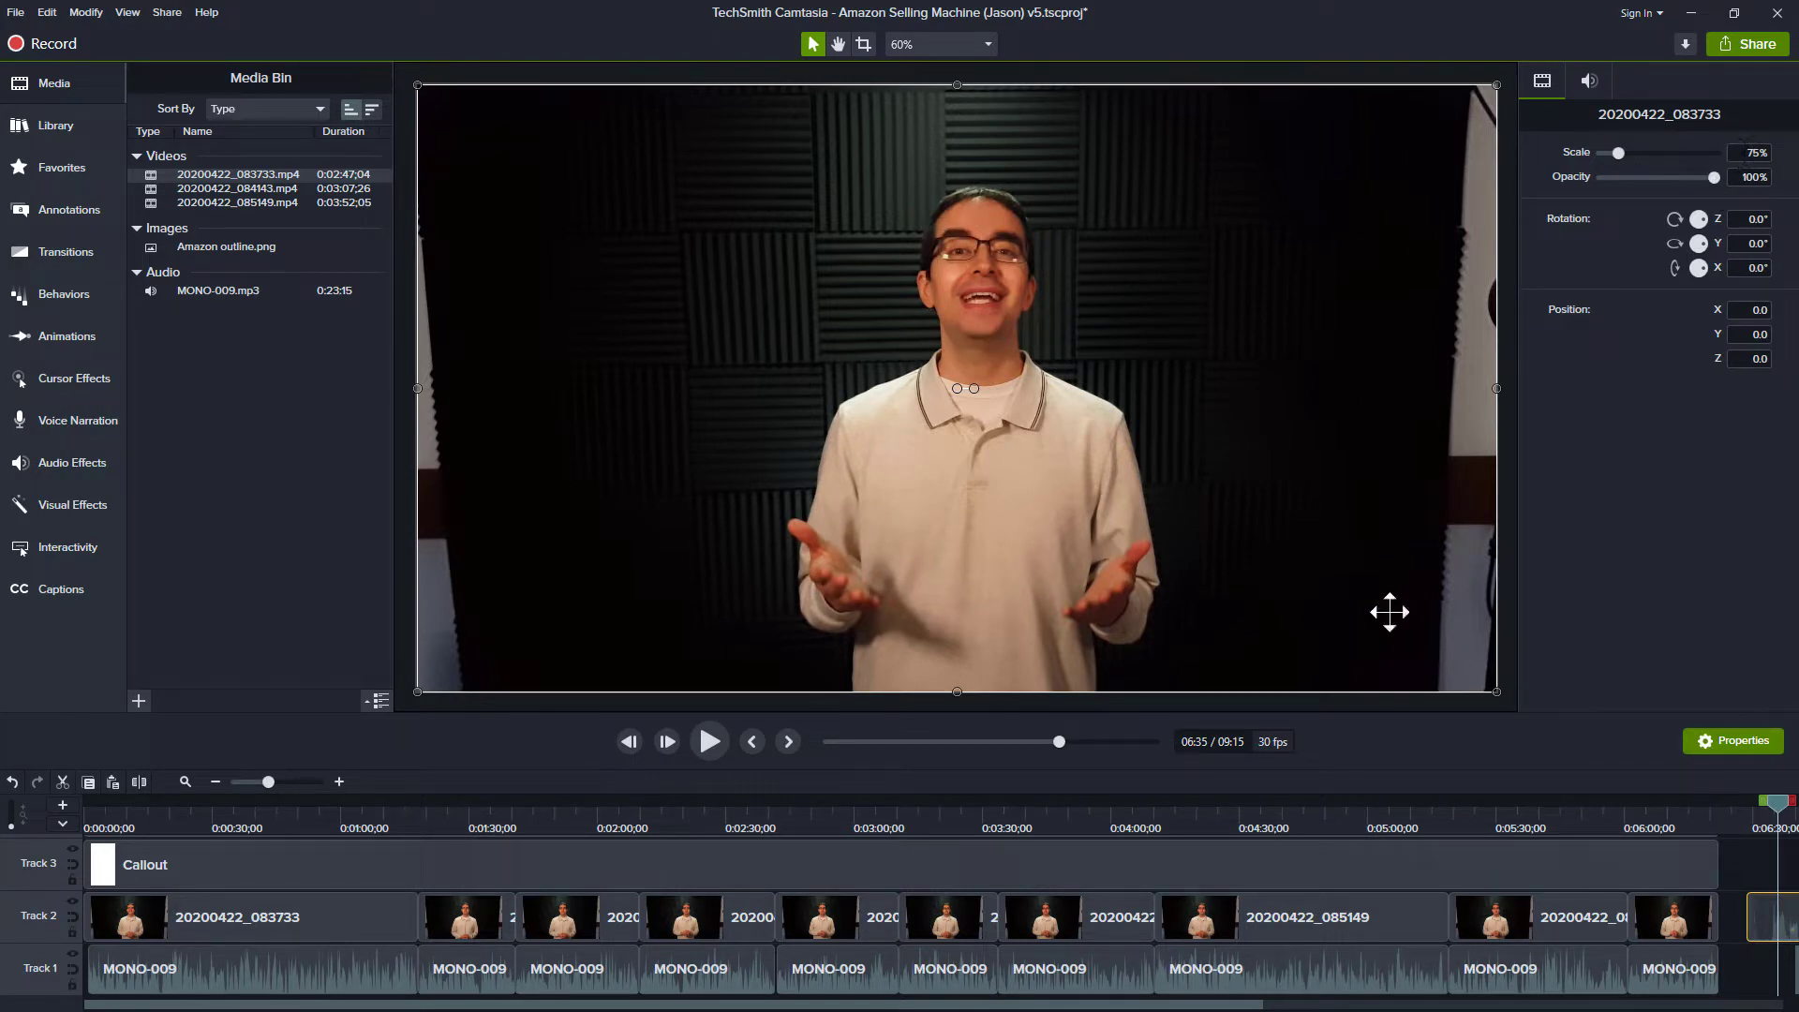
{"action": "left_click", "coordinate": [1656, 811]}
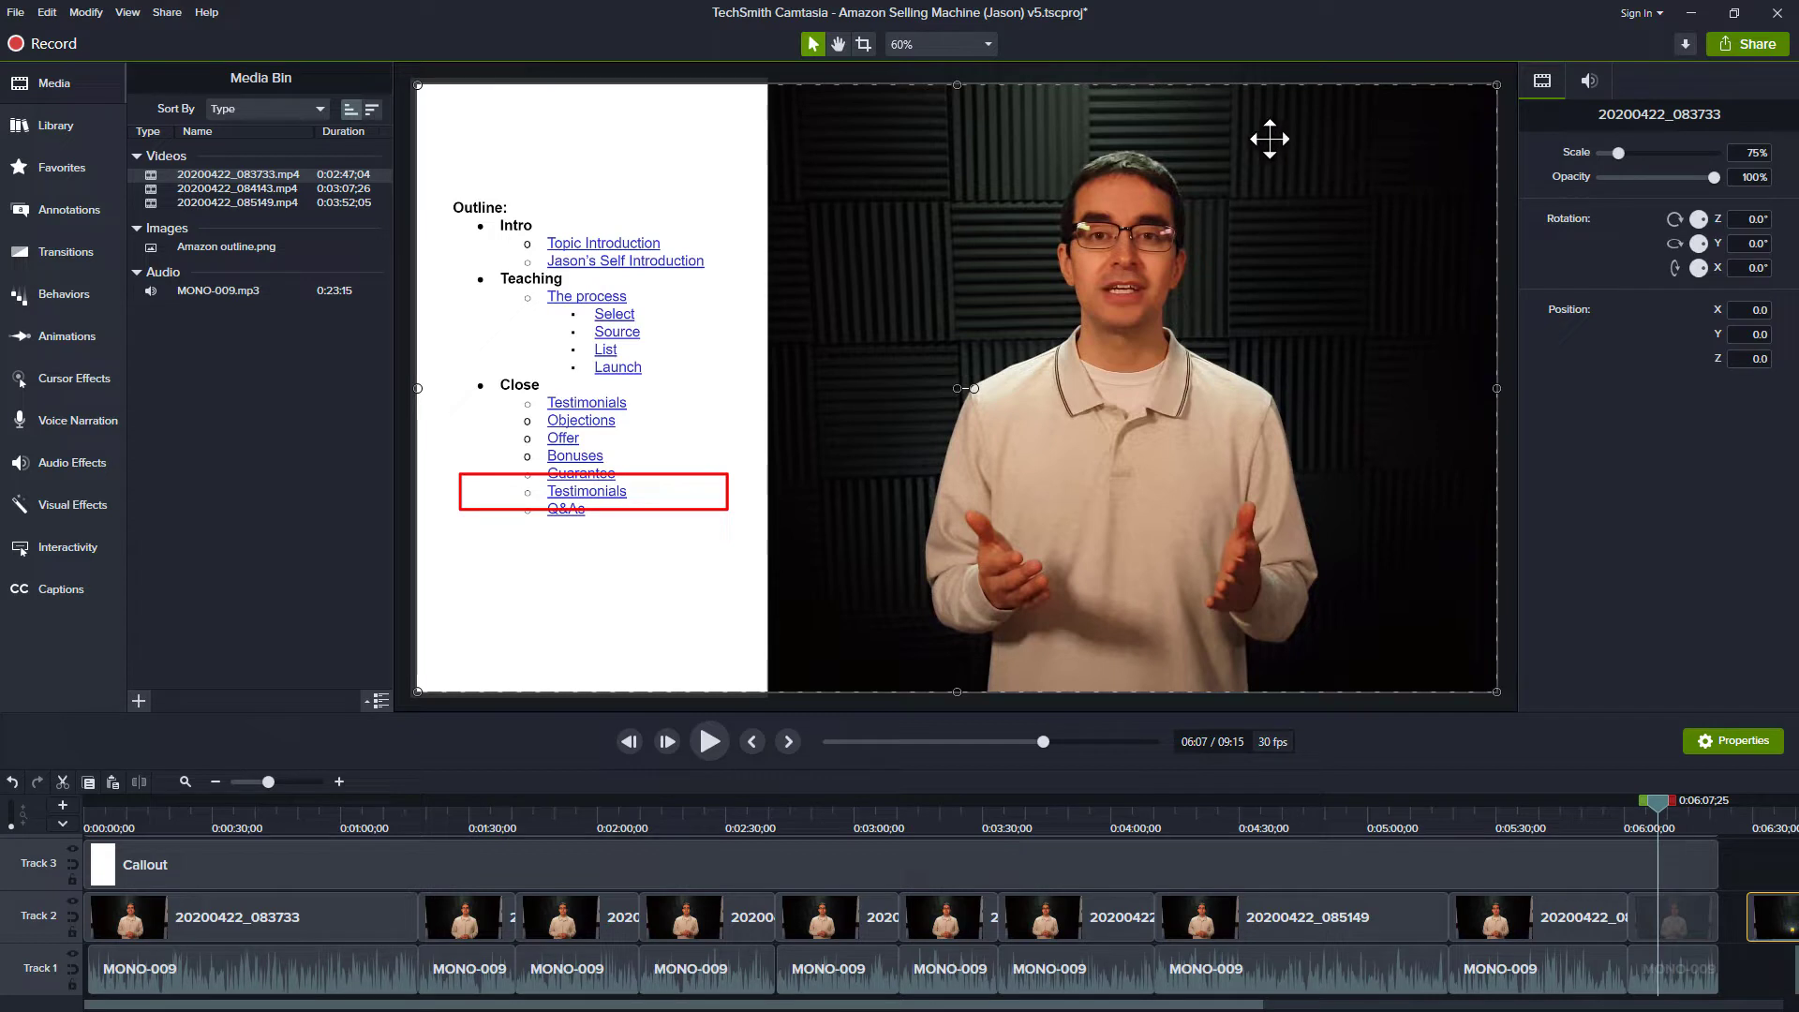
{"action": "left_click", "coordinate": [1766, 820]}
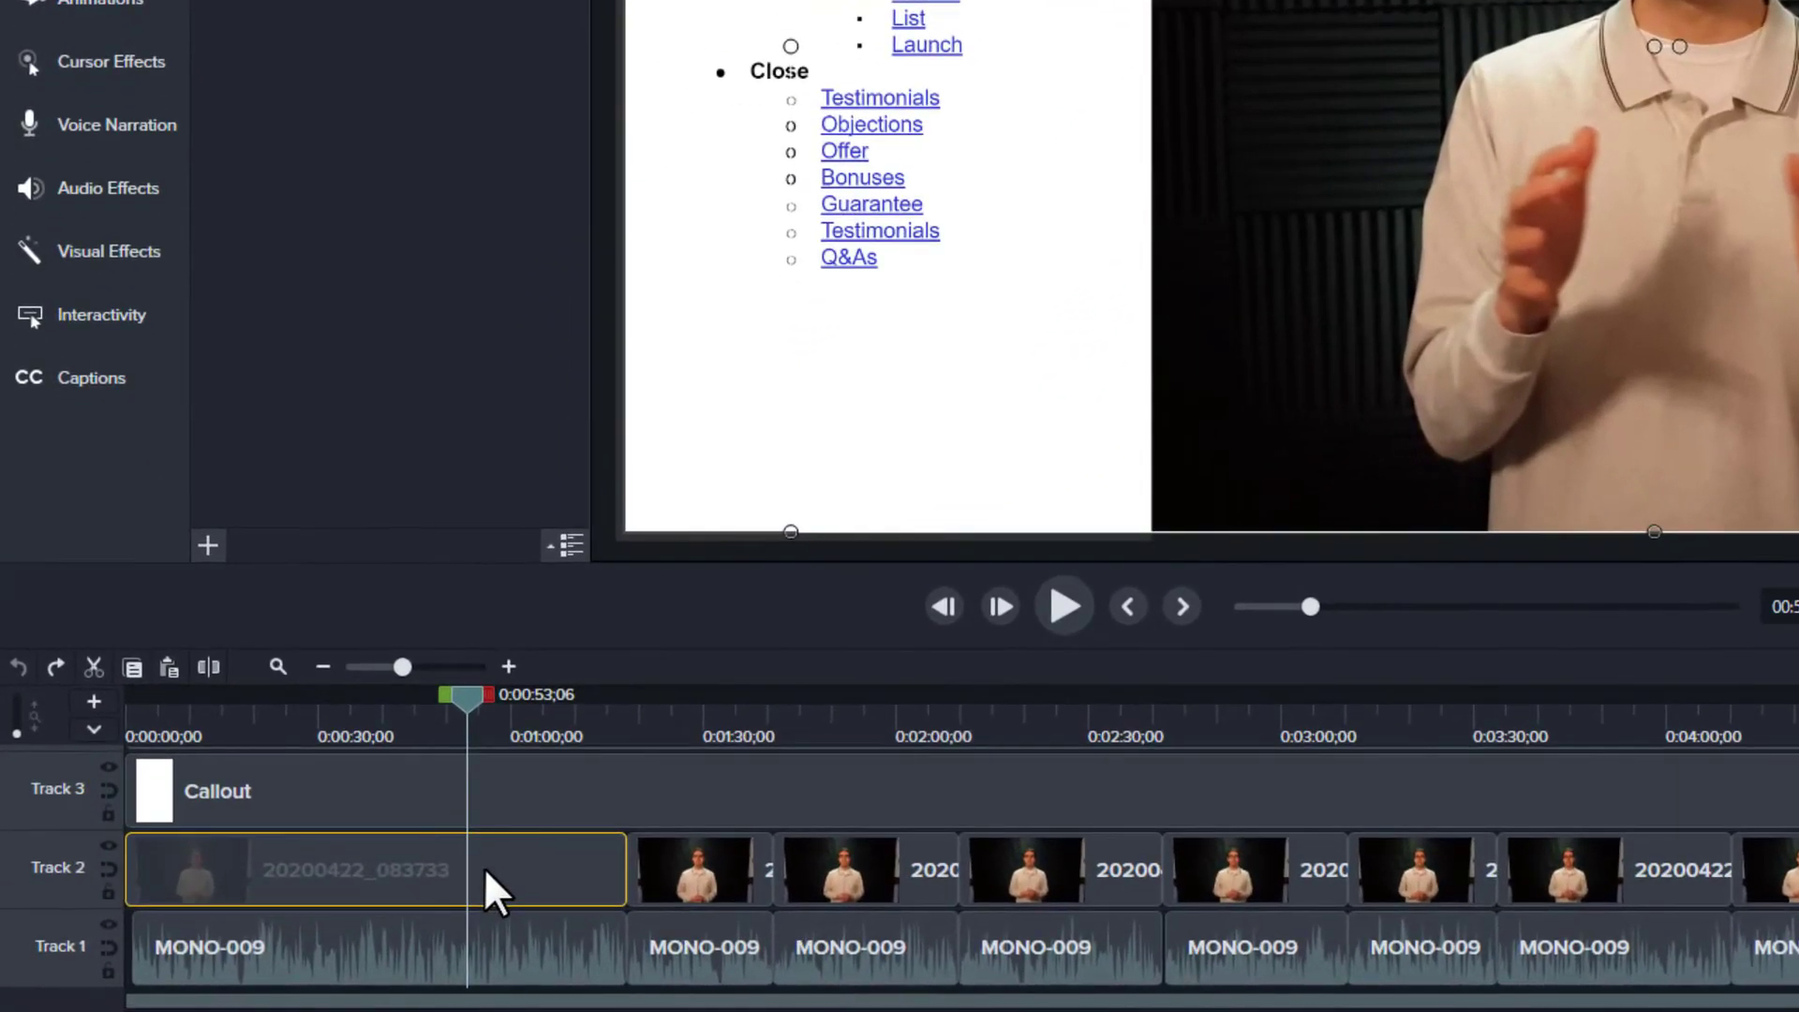
Convert the first Track 2 clip to a Placeholder and delete the remaining Track 2 videos
{"action": "right_click", "coordinate": [323, 915]}
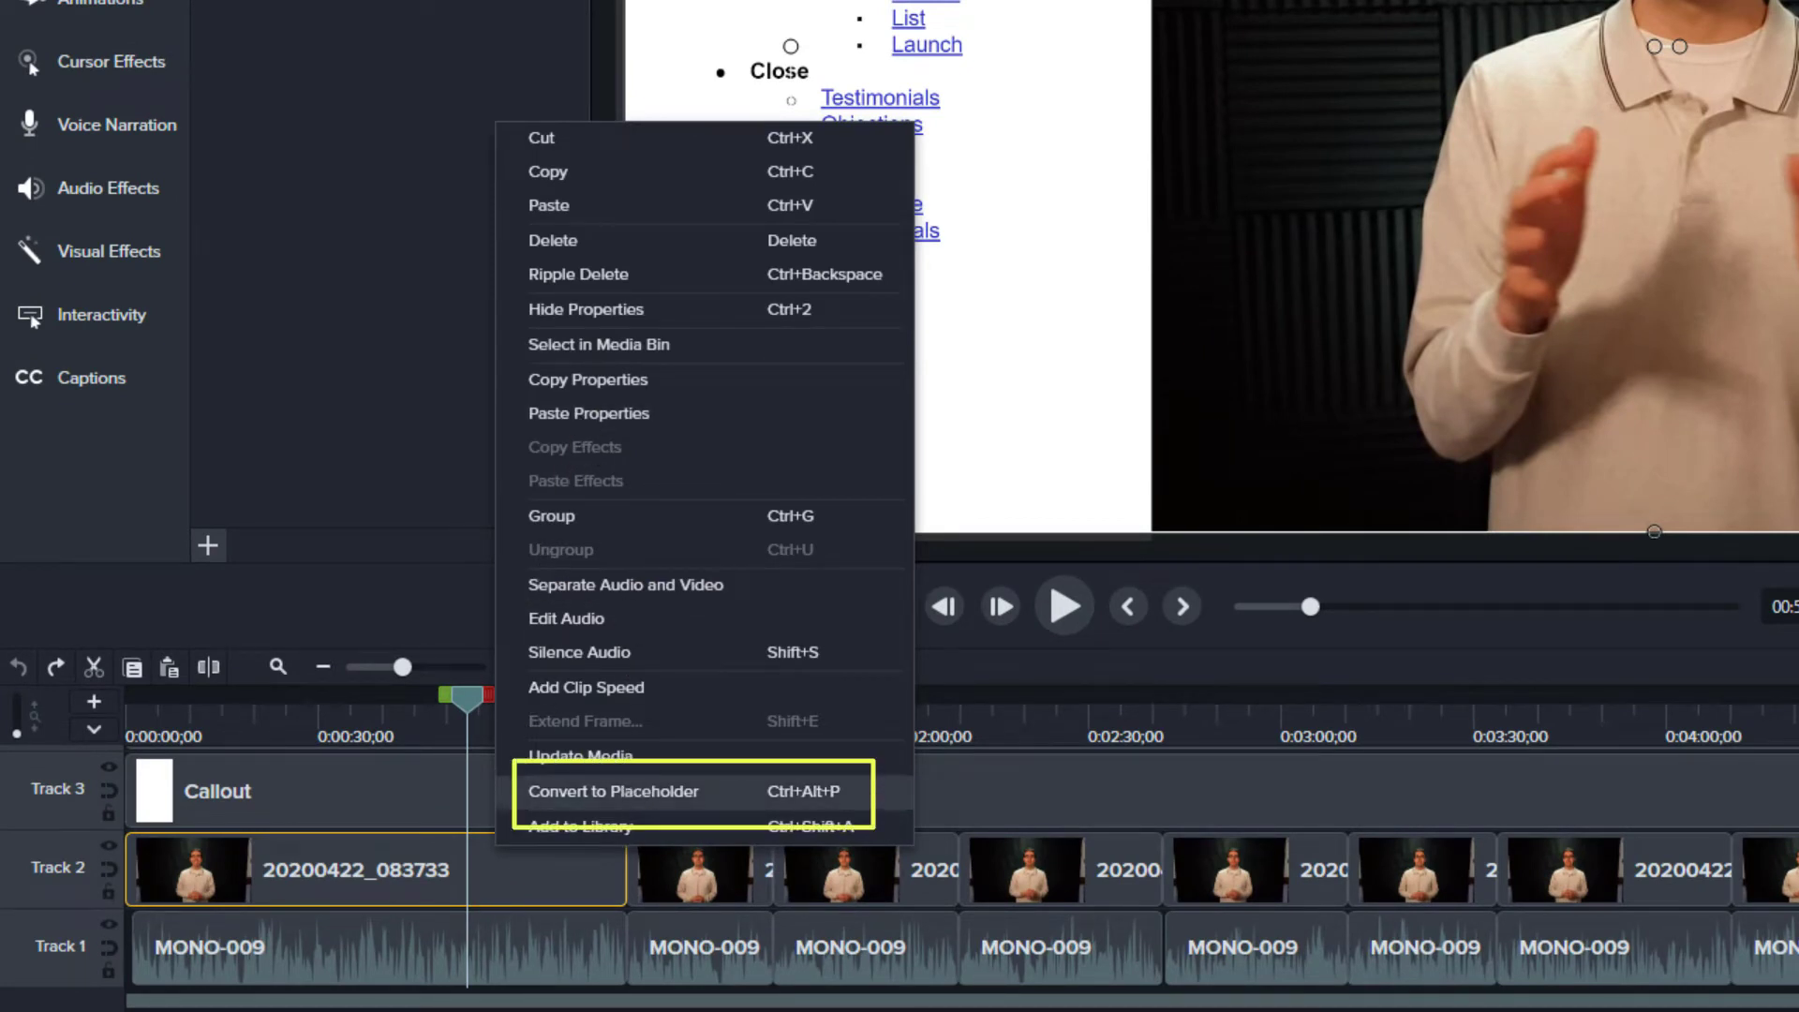
{"action": "left_click", "coordinate": [626, 788]}
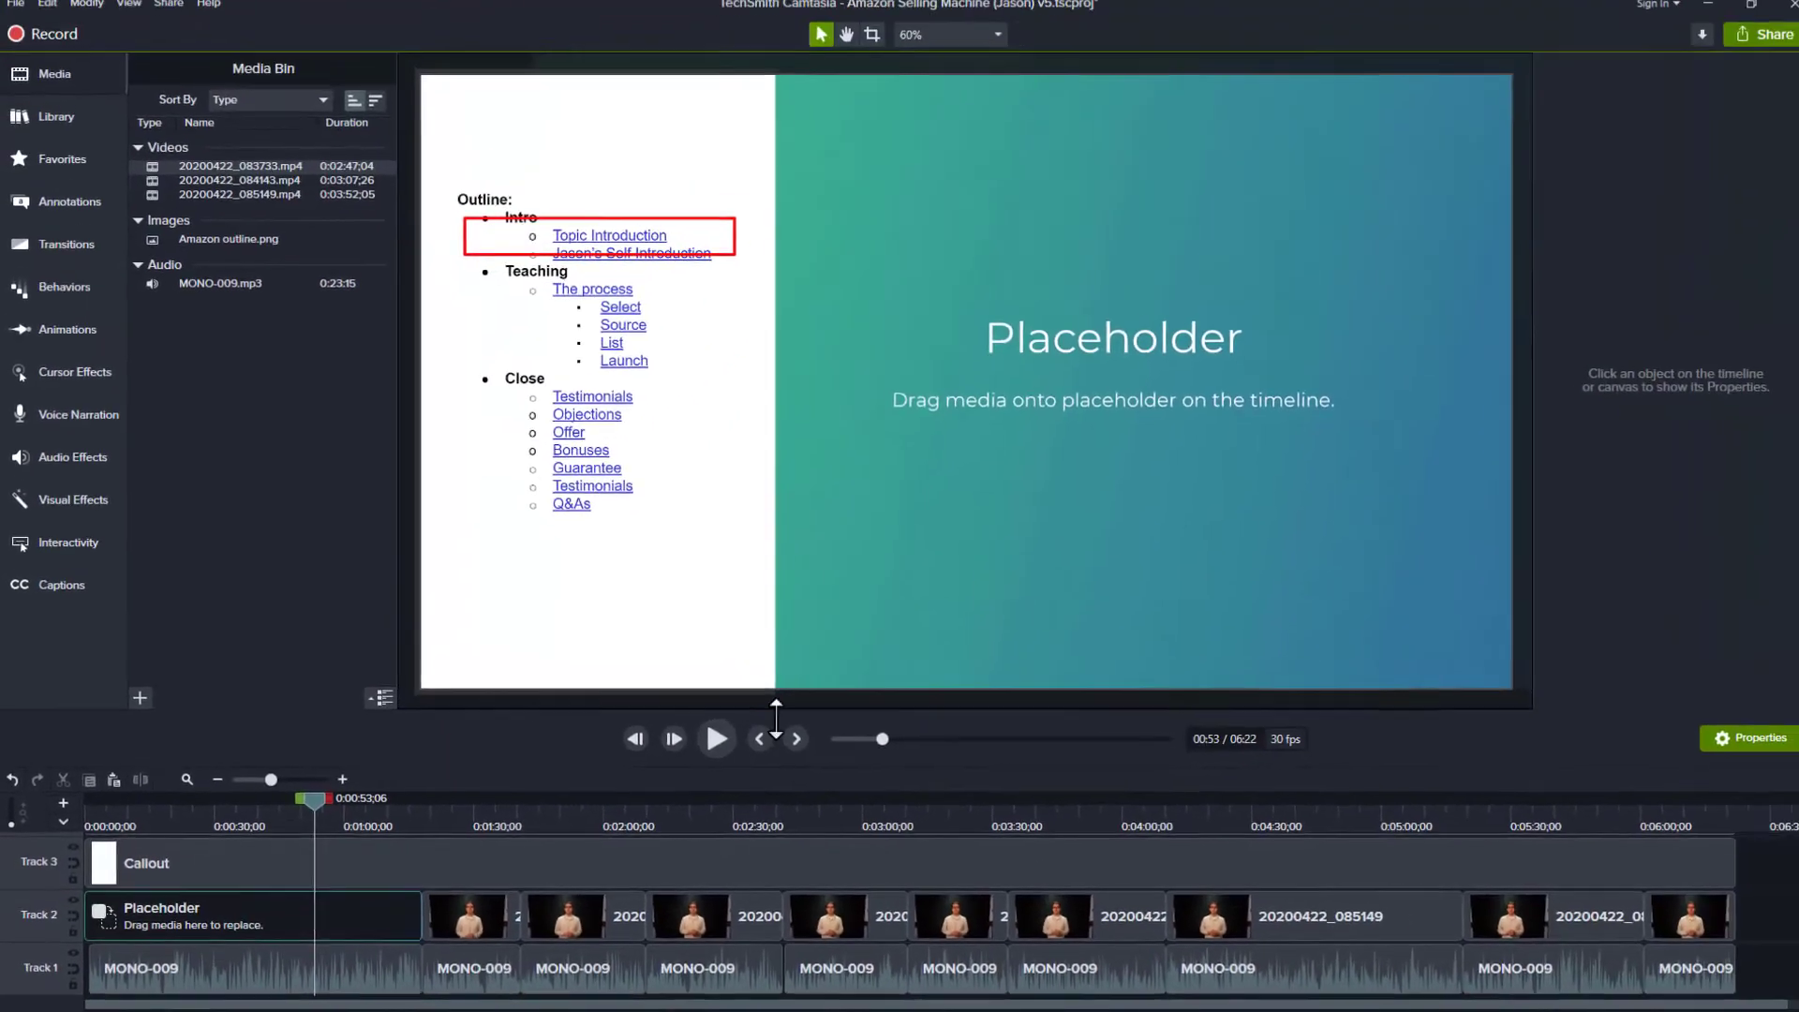
{"action": "left_click_drag", "start_coordinate": [1759, 934], "coordinate": [506, 923]}
{"action": "key", "text": "Delete"}
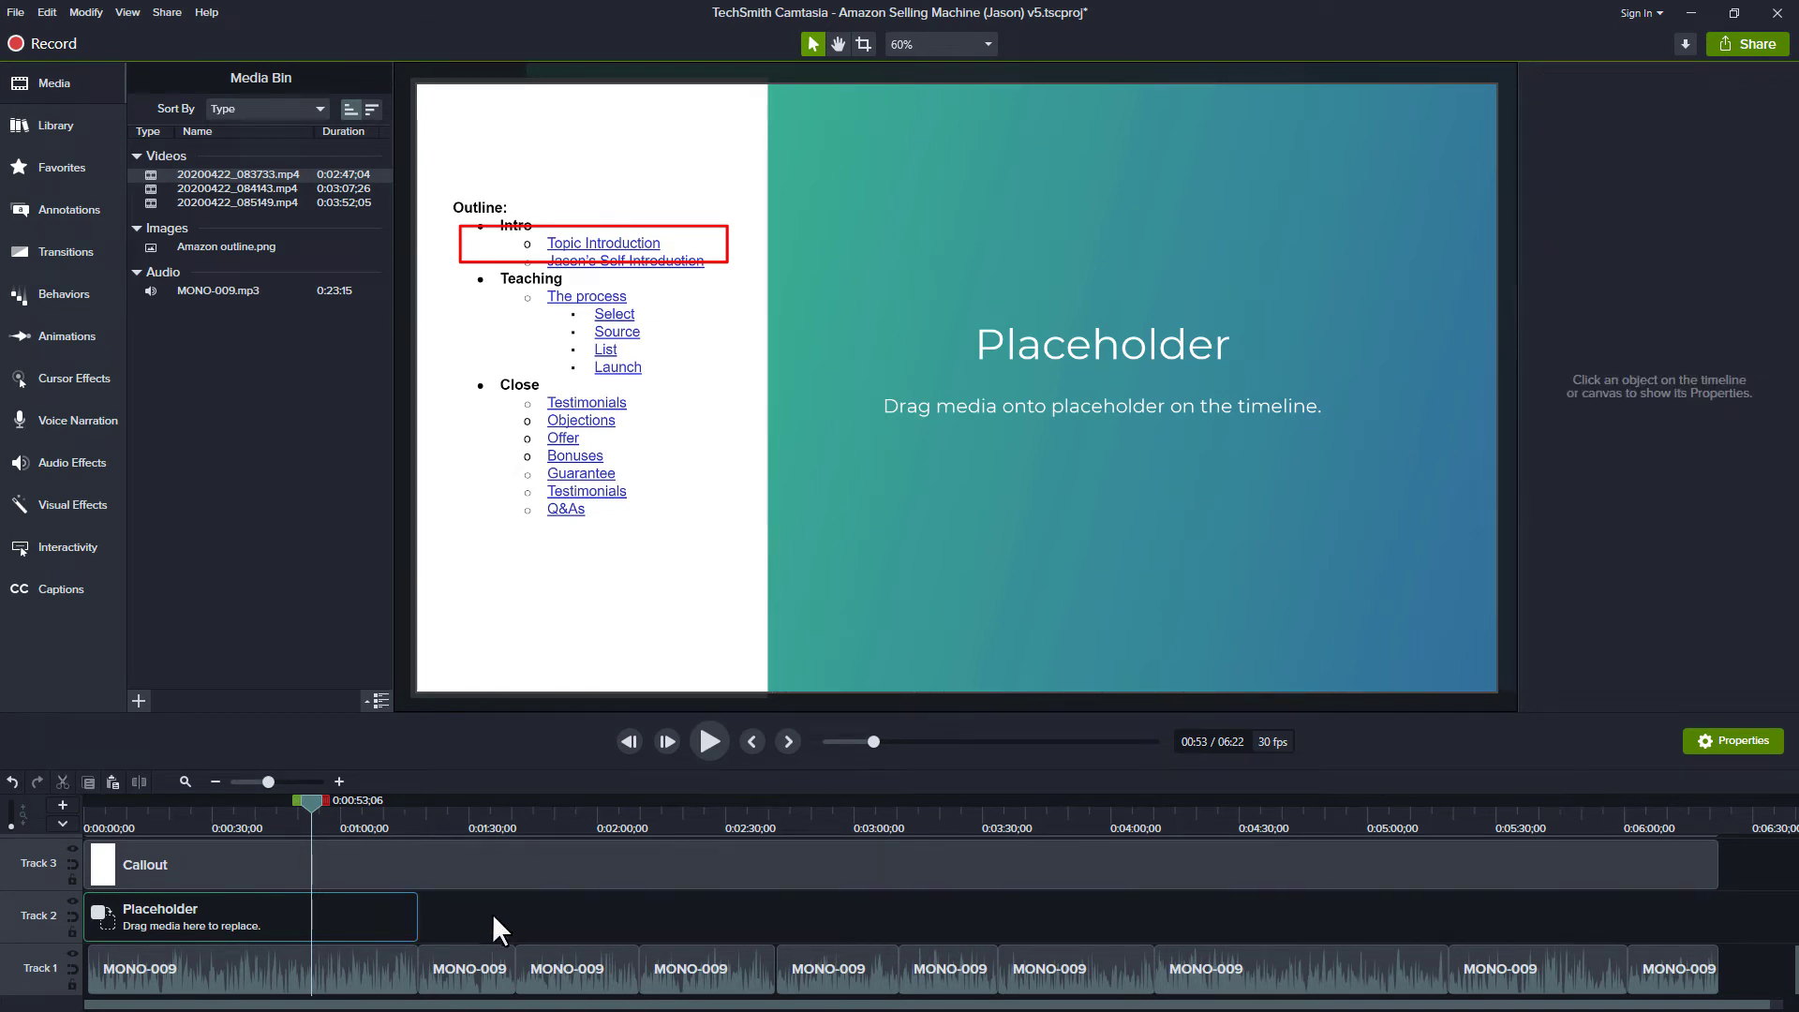
Delete all MONO-009 audio clips on Track 1 and stretch the placeholder to about 6:18
{"action": "left_click_drag", "start_coordinate": [1635, 984], "coordinate": [376, 964]}
{"action": "key", "text": "Delete"}
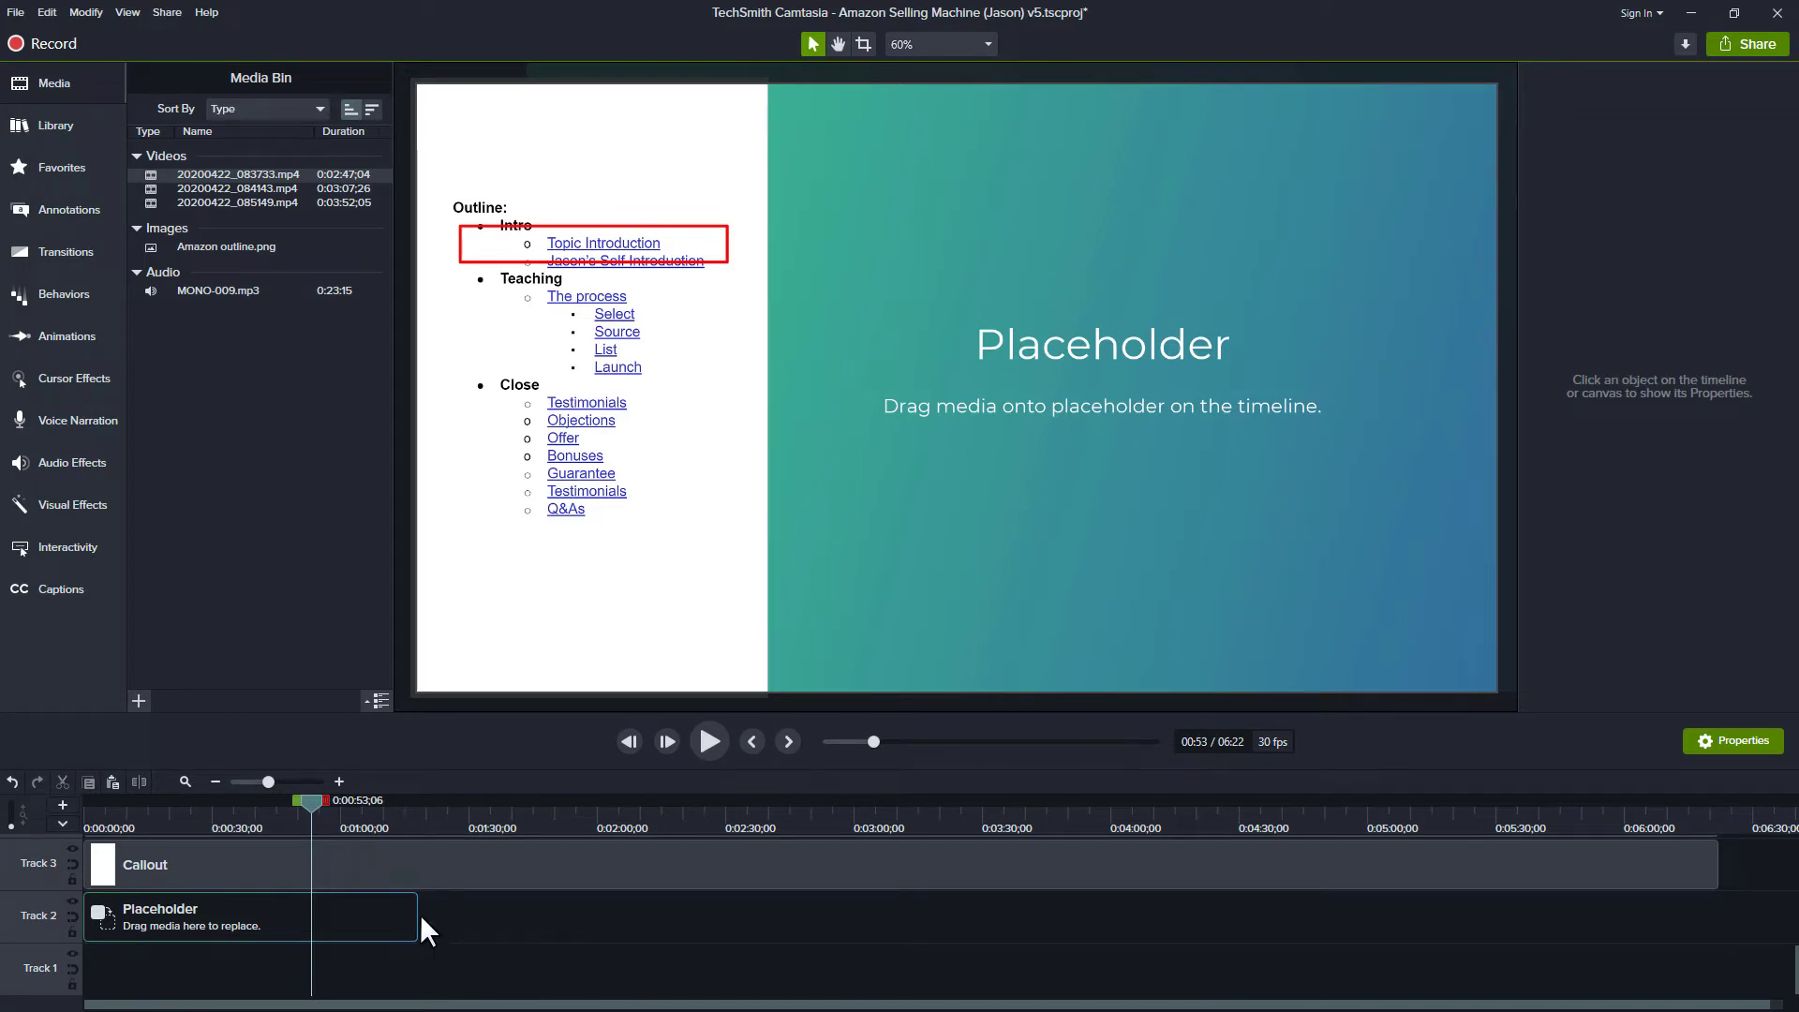
{"action": "left_click_drag", "start_coordinate": [417, 916], "coordinate": [1738, 914]}
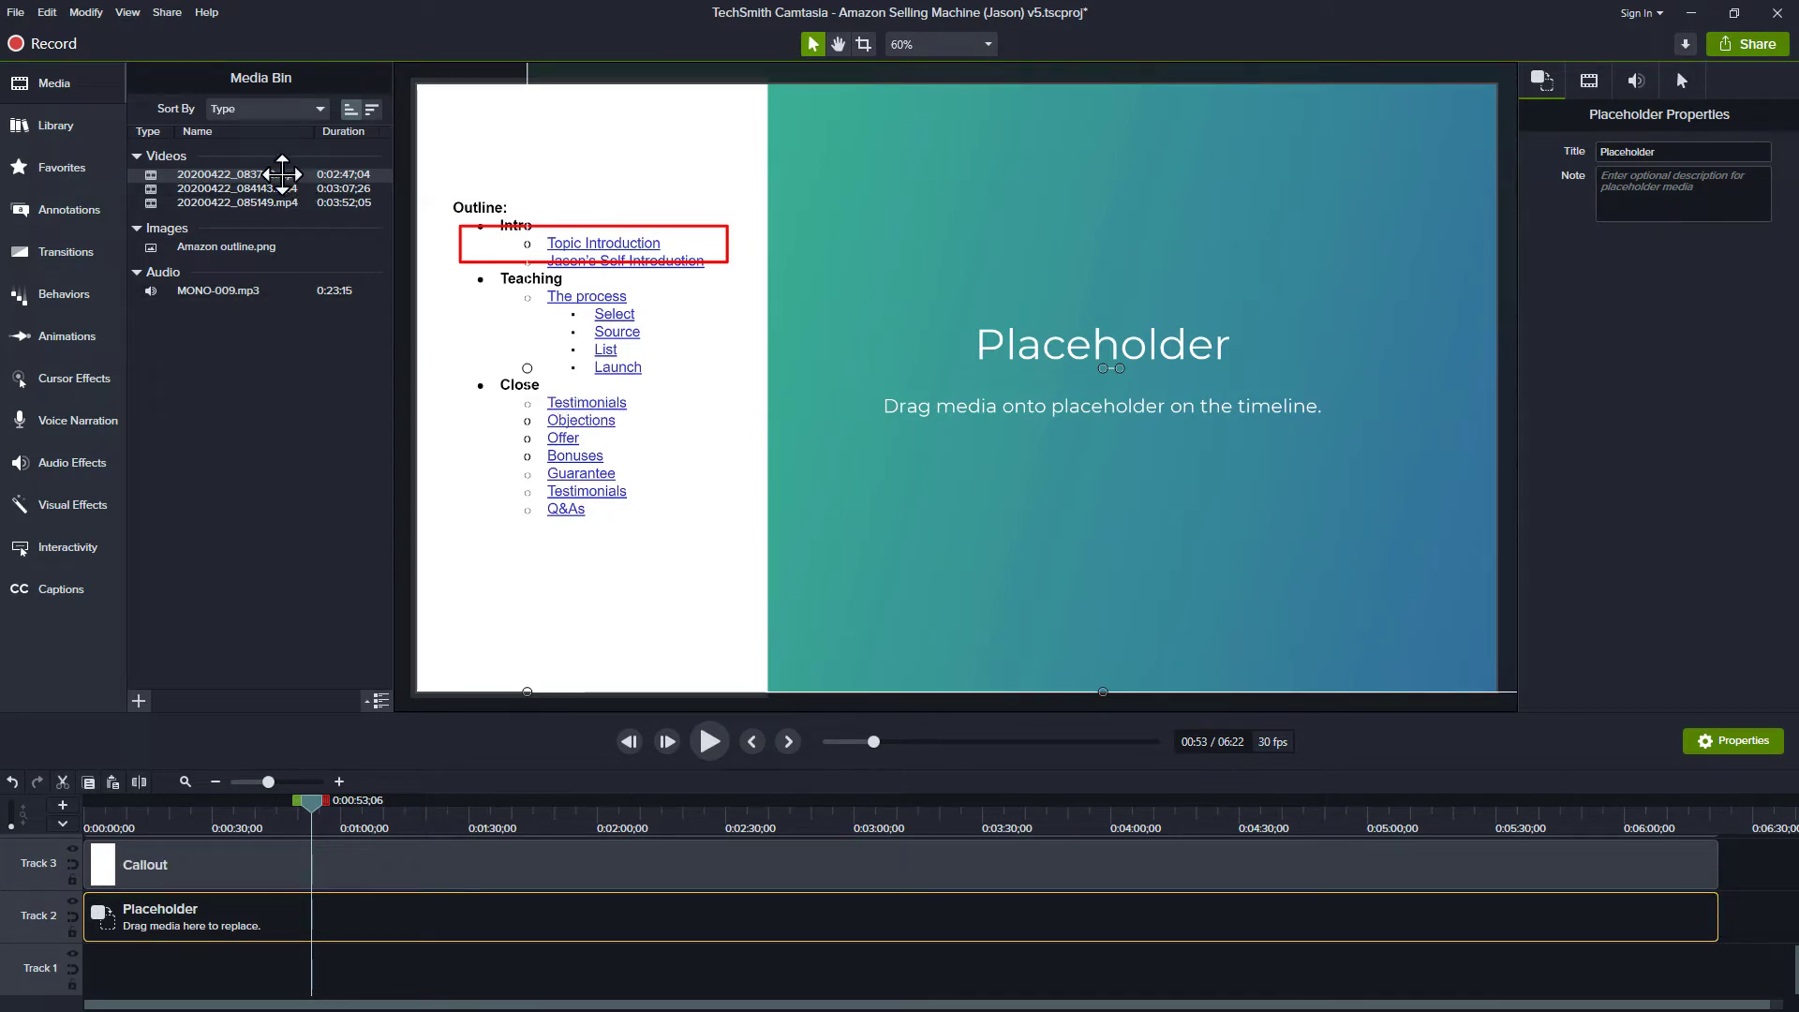
{"action": "left_click_drag", "start_coordinate": [277, 174], "coordinate": [141, 955]}
{"action": "left_click", "coordinate": [73, 899]}
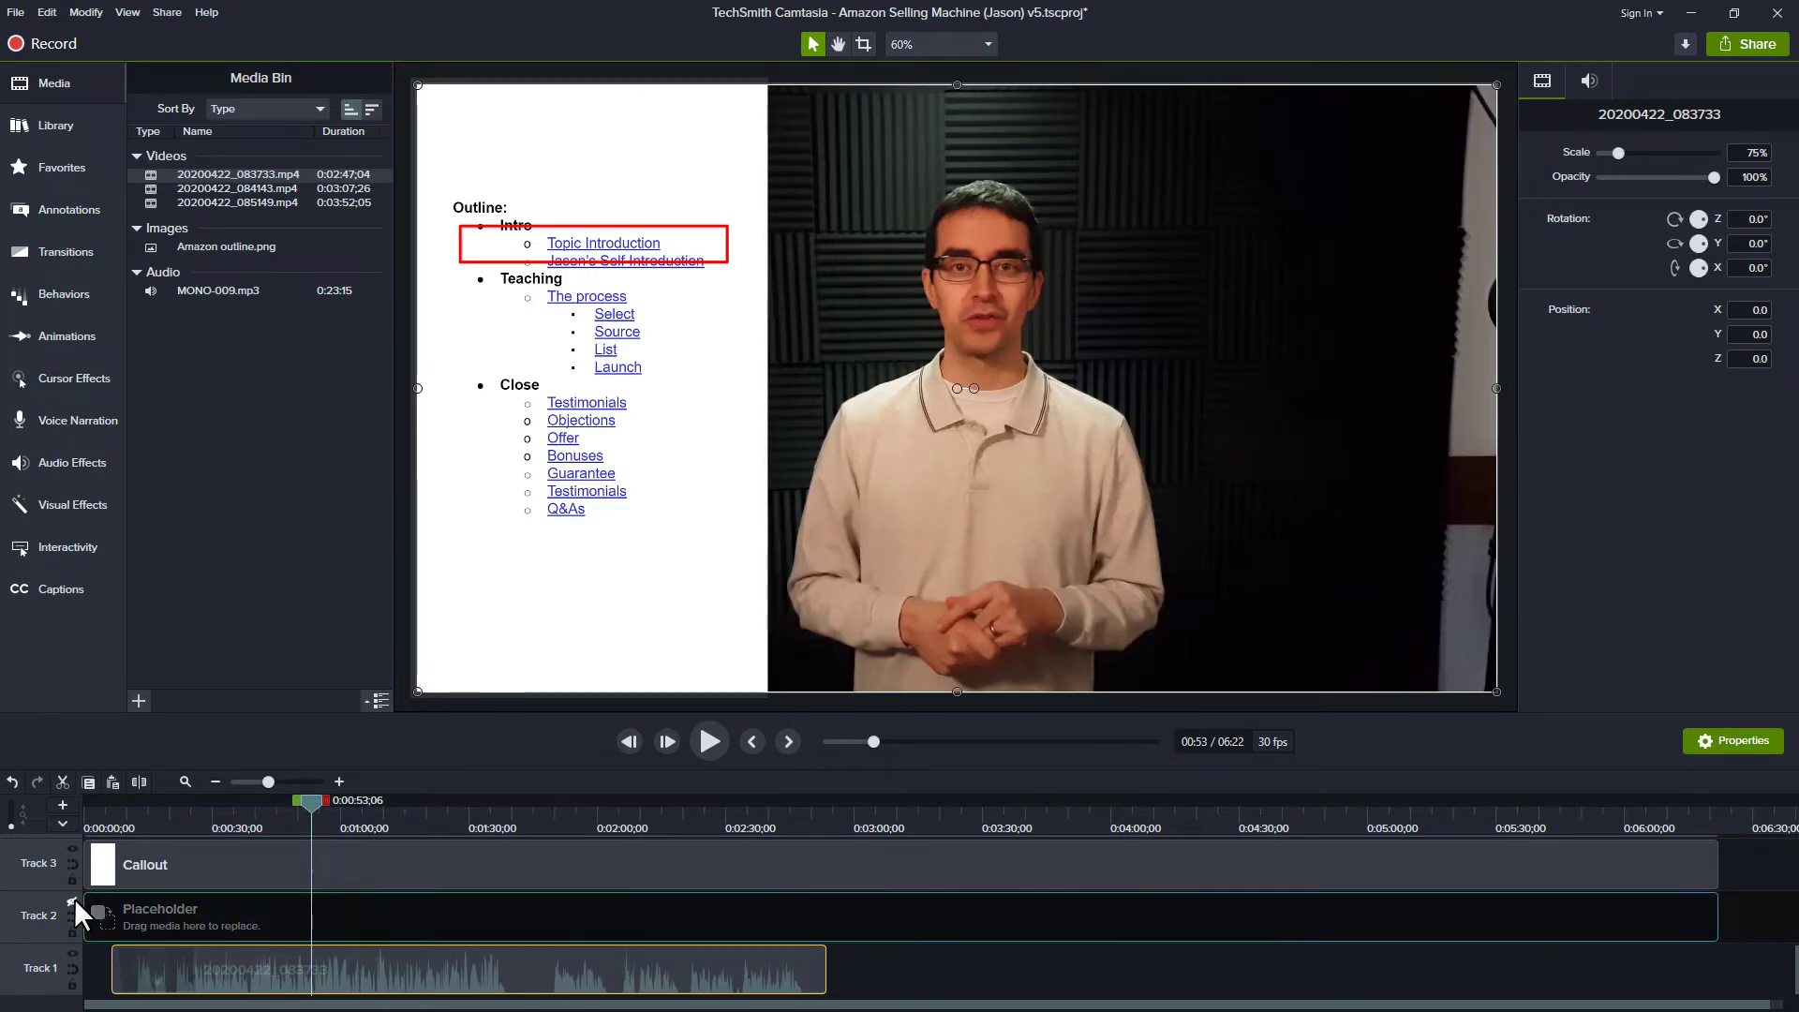
{"action": "left_click", "coordinate": [71, 897]}
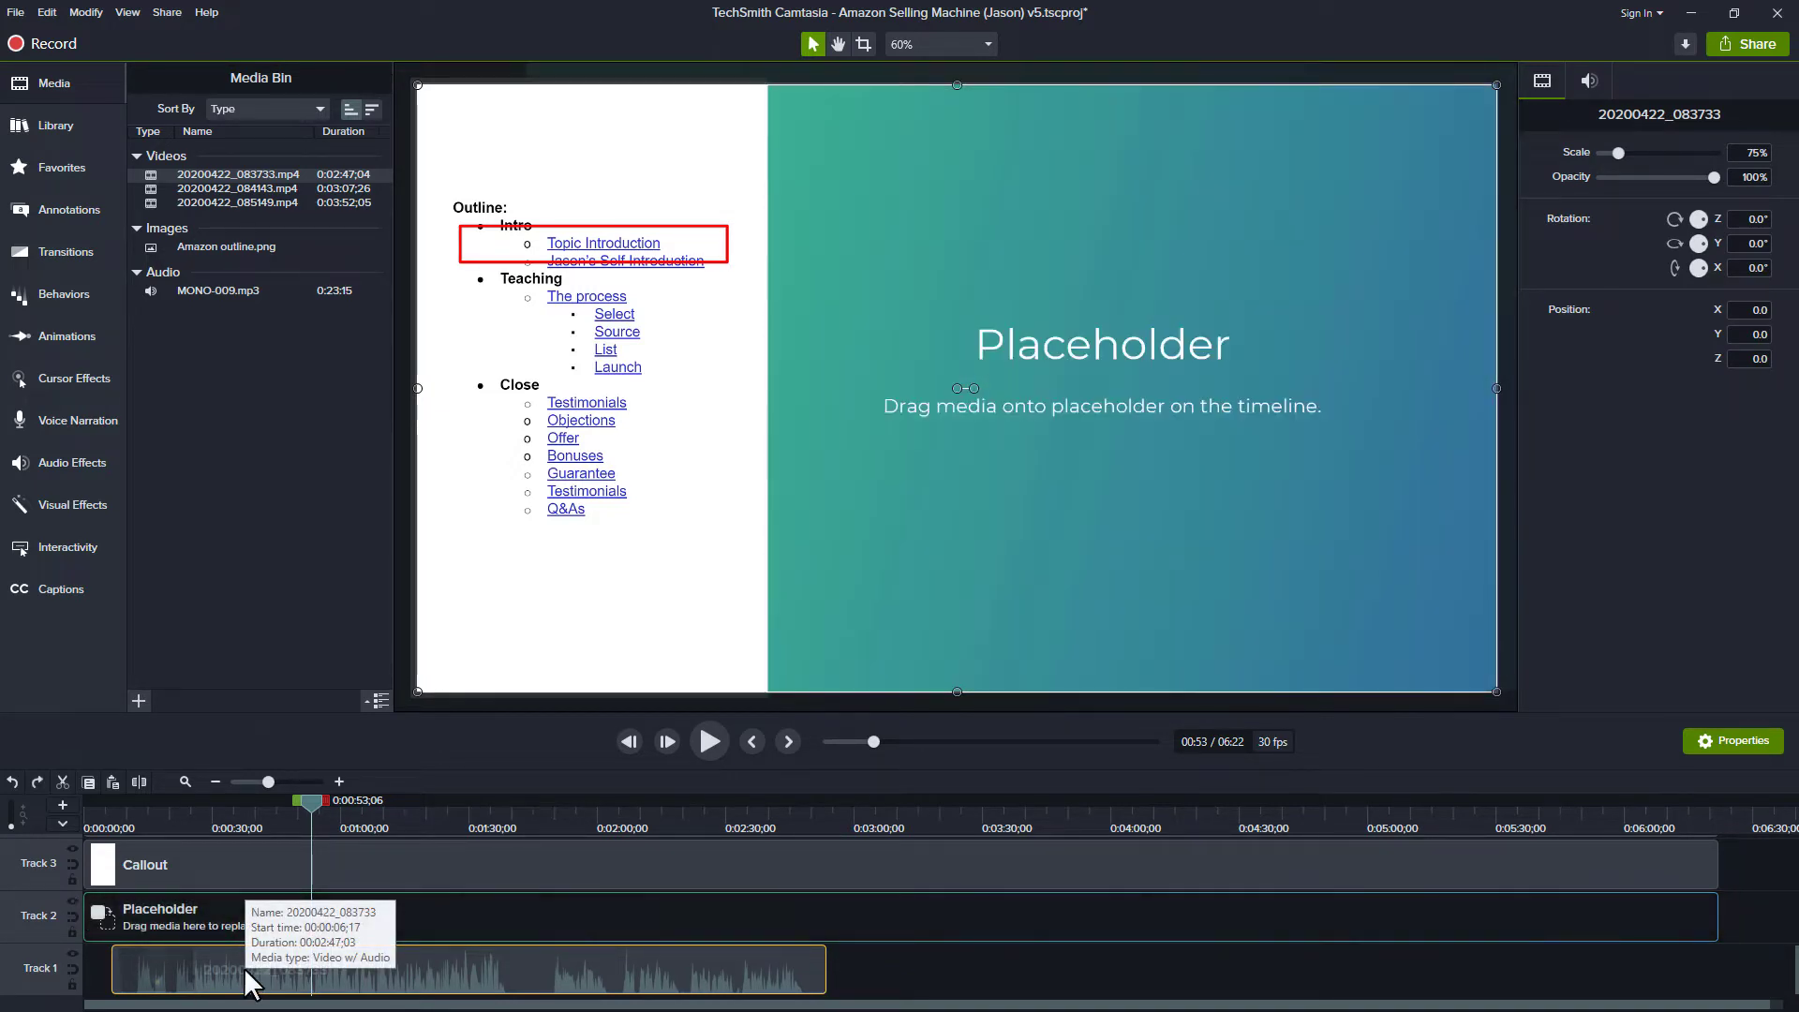
{"action": "key", "text": "Delete"}
{"action": "left_click_drag", "start_coordinate": [217, 169], "coordinate": [232, 908]}
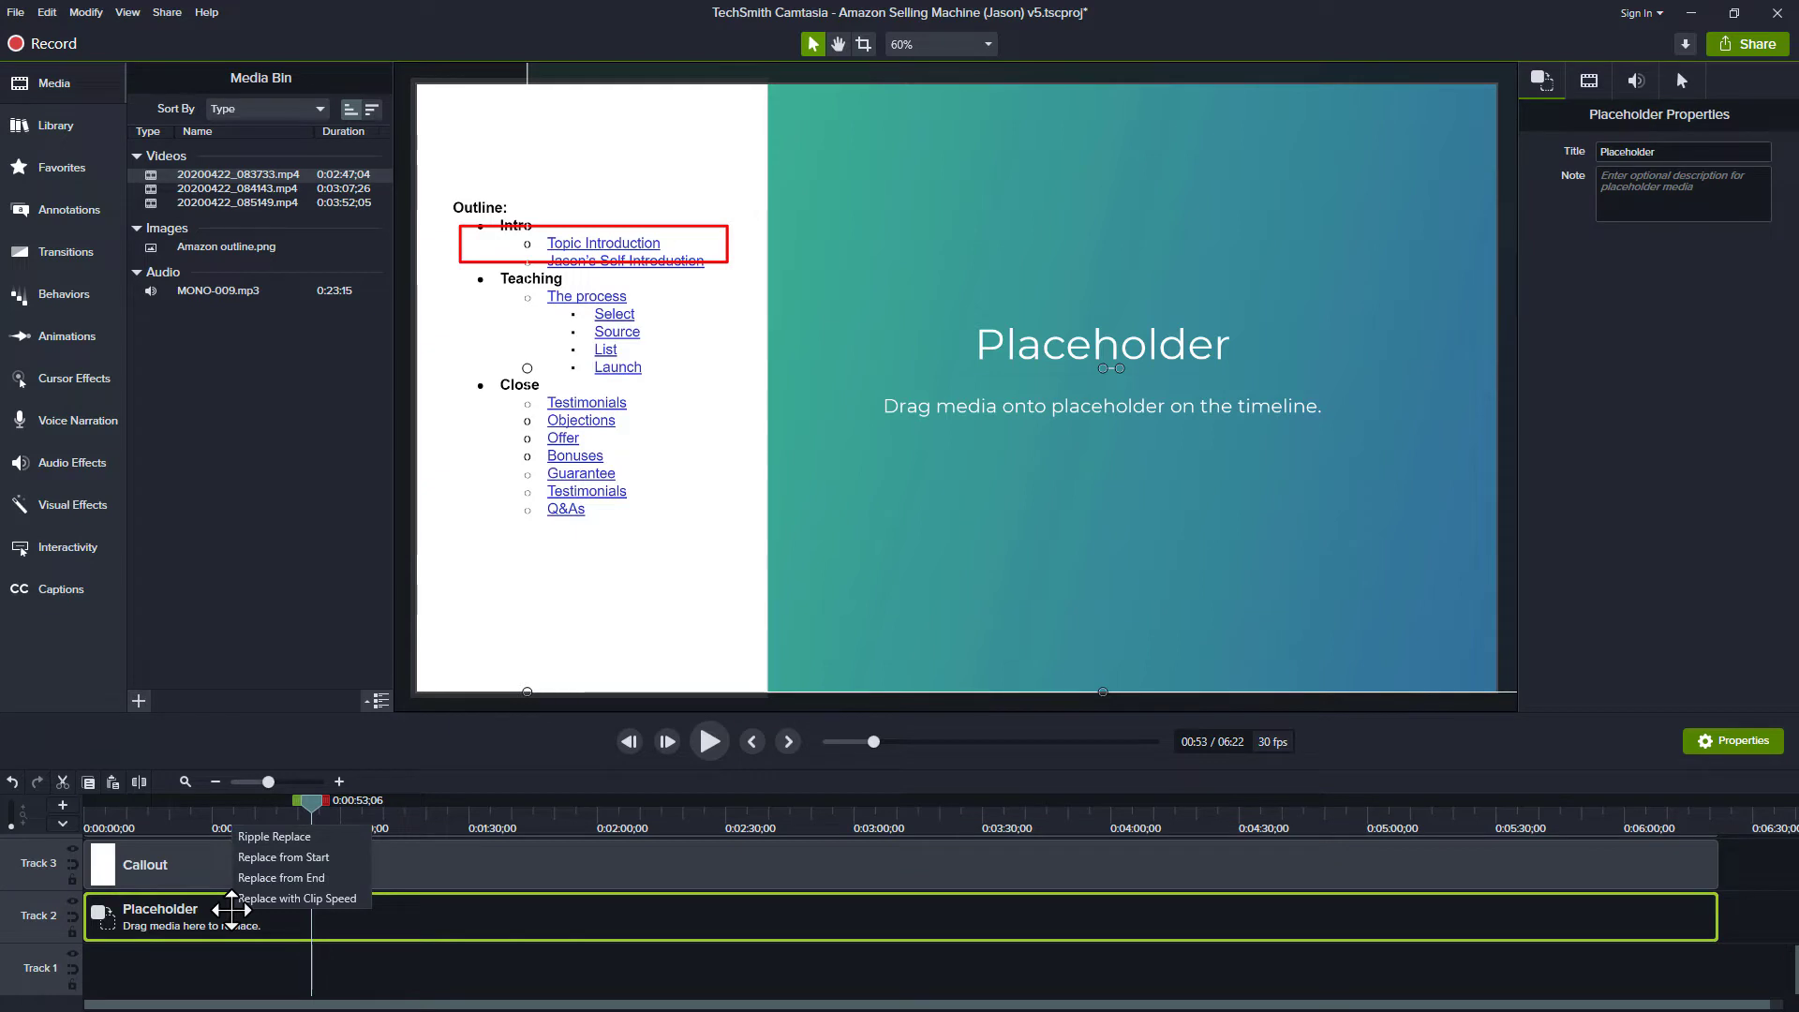
{"action": "left_click", "coordinate": [284, 833]}
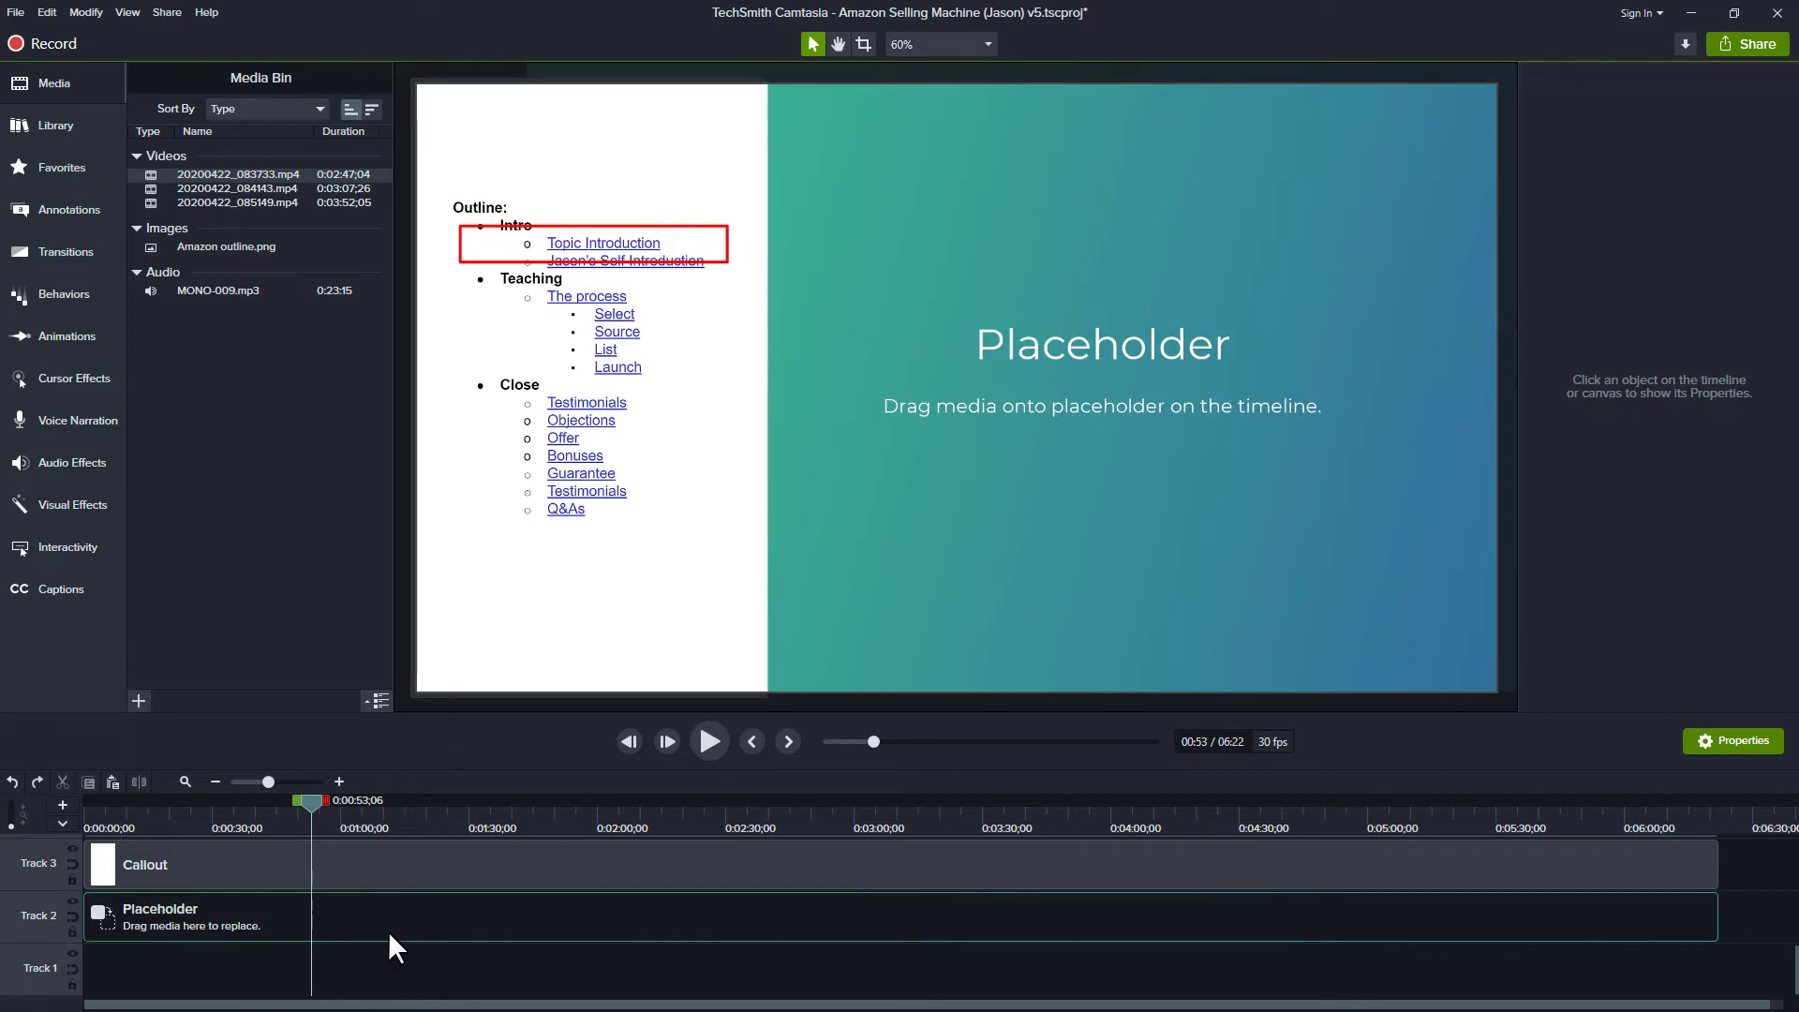
Convert the Amazon outline image clip into a Placeholder
{"action": "scroll", "coordinate": [396, 918], "scroll_direction": "up", "scroll_amount": 2}
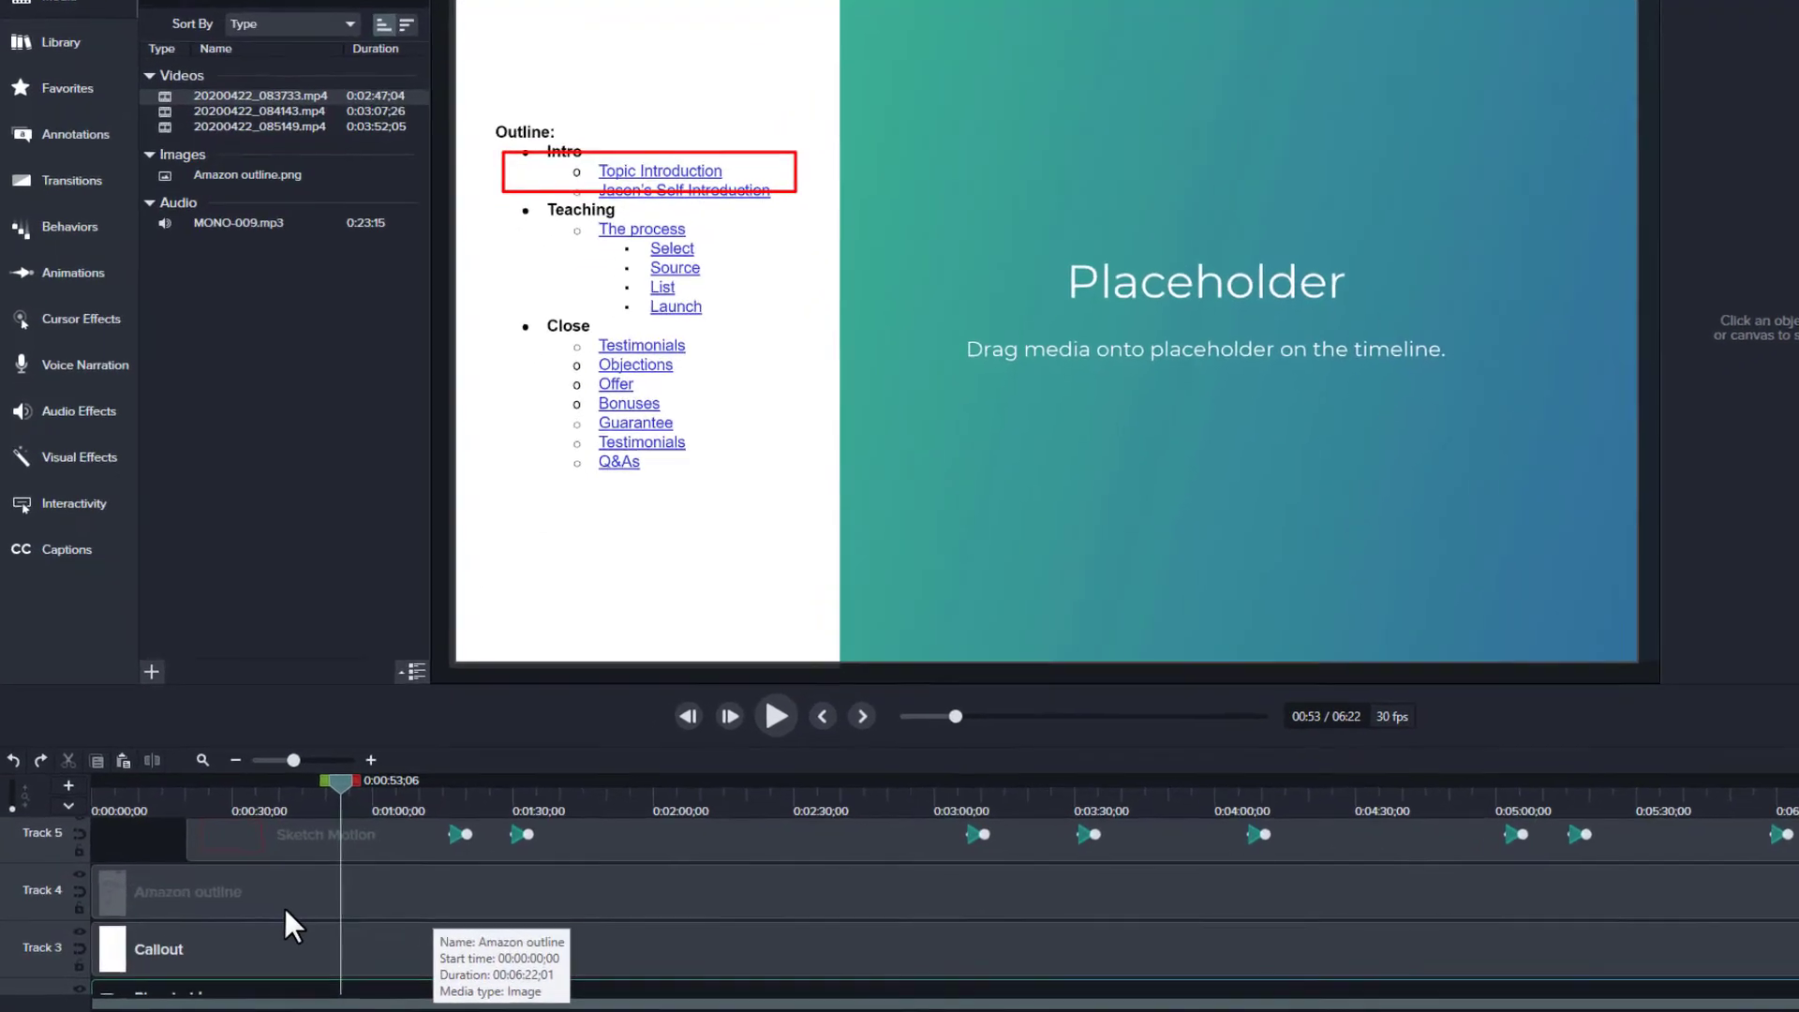
{"action": "left_click", "coordinate": [282, 900]}
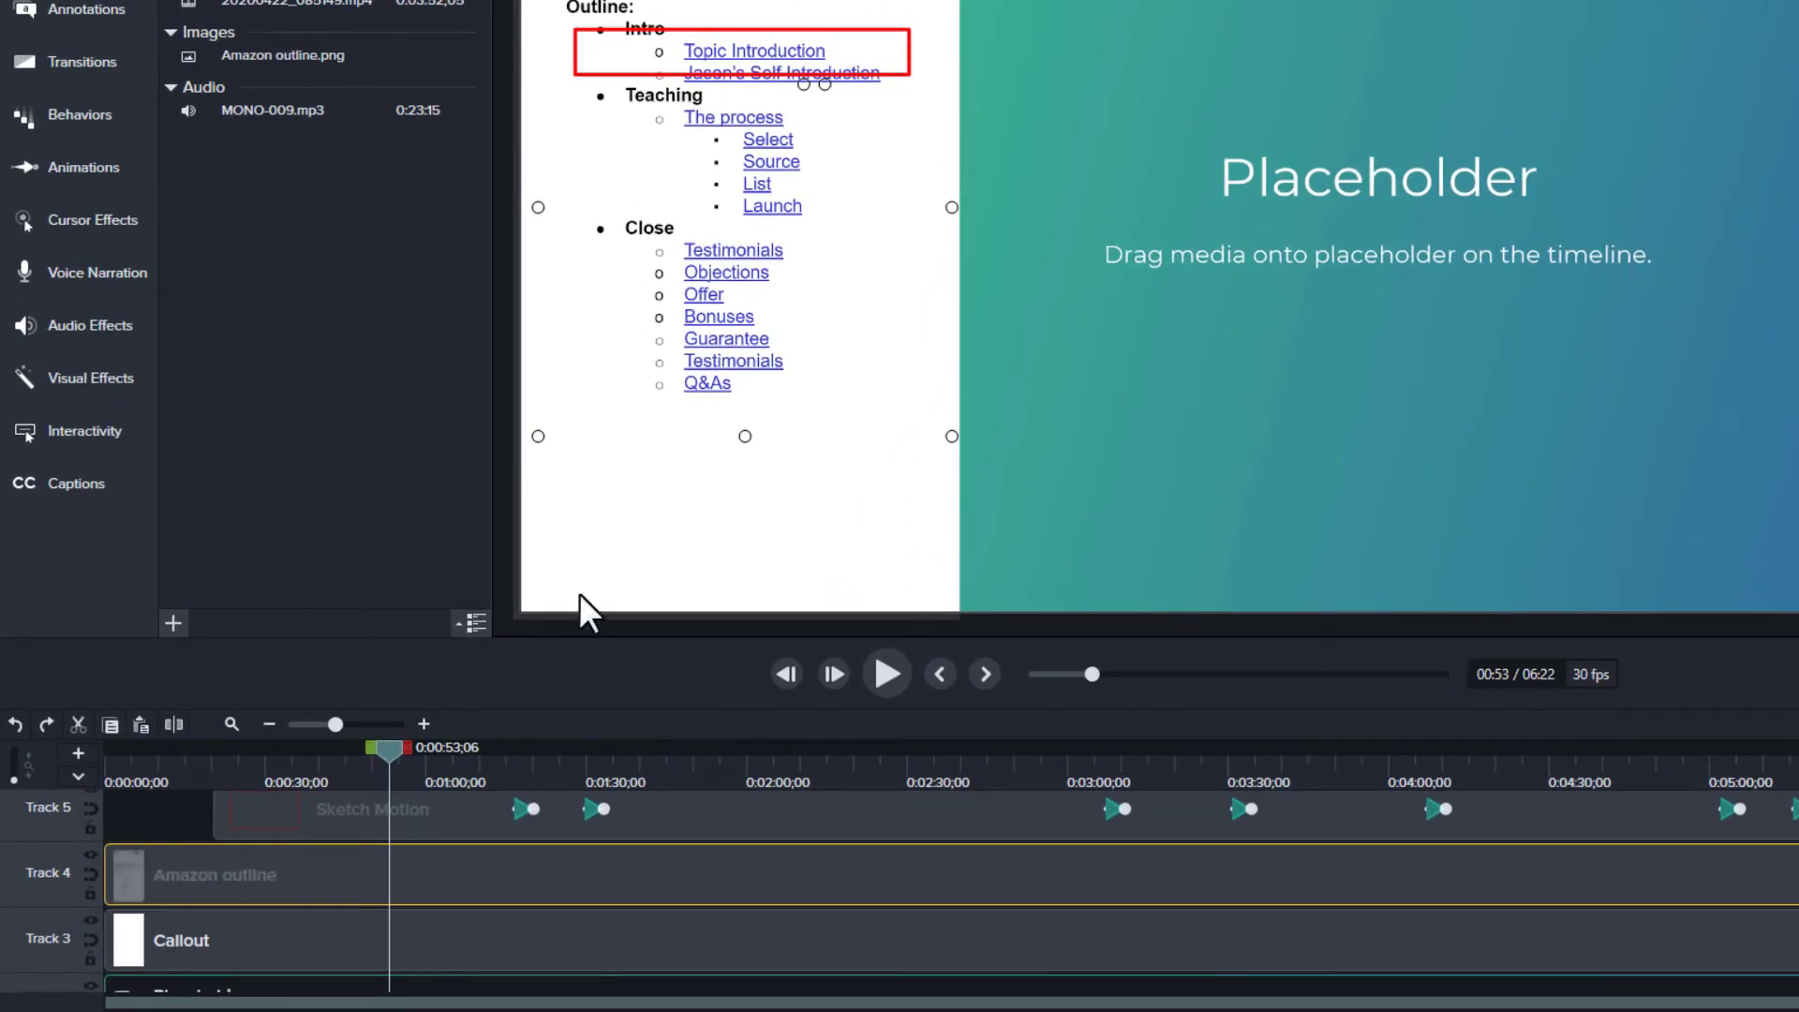
{"action": "right_click", "coordinate": [441, 875]}
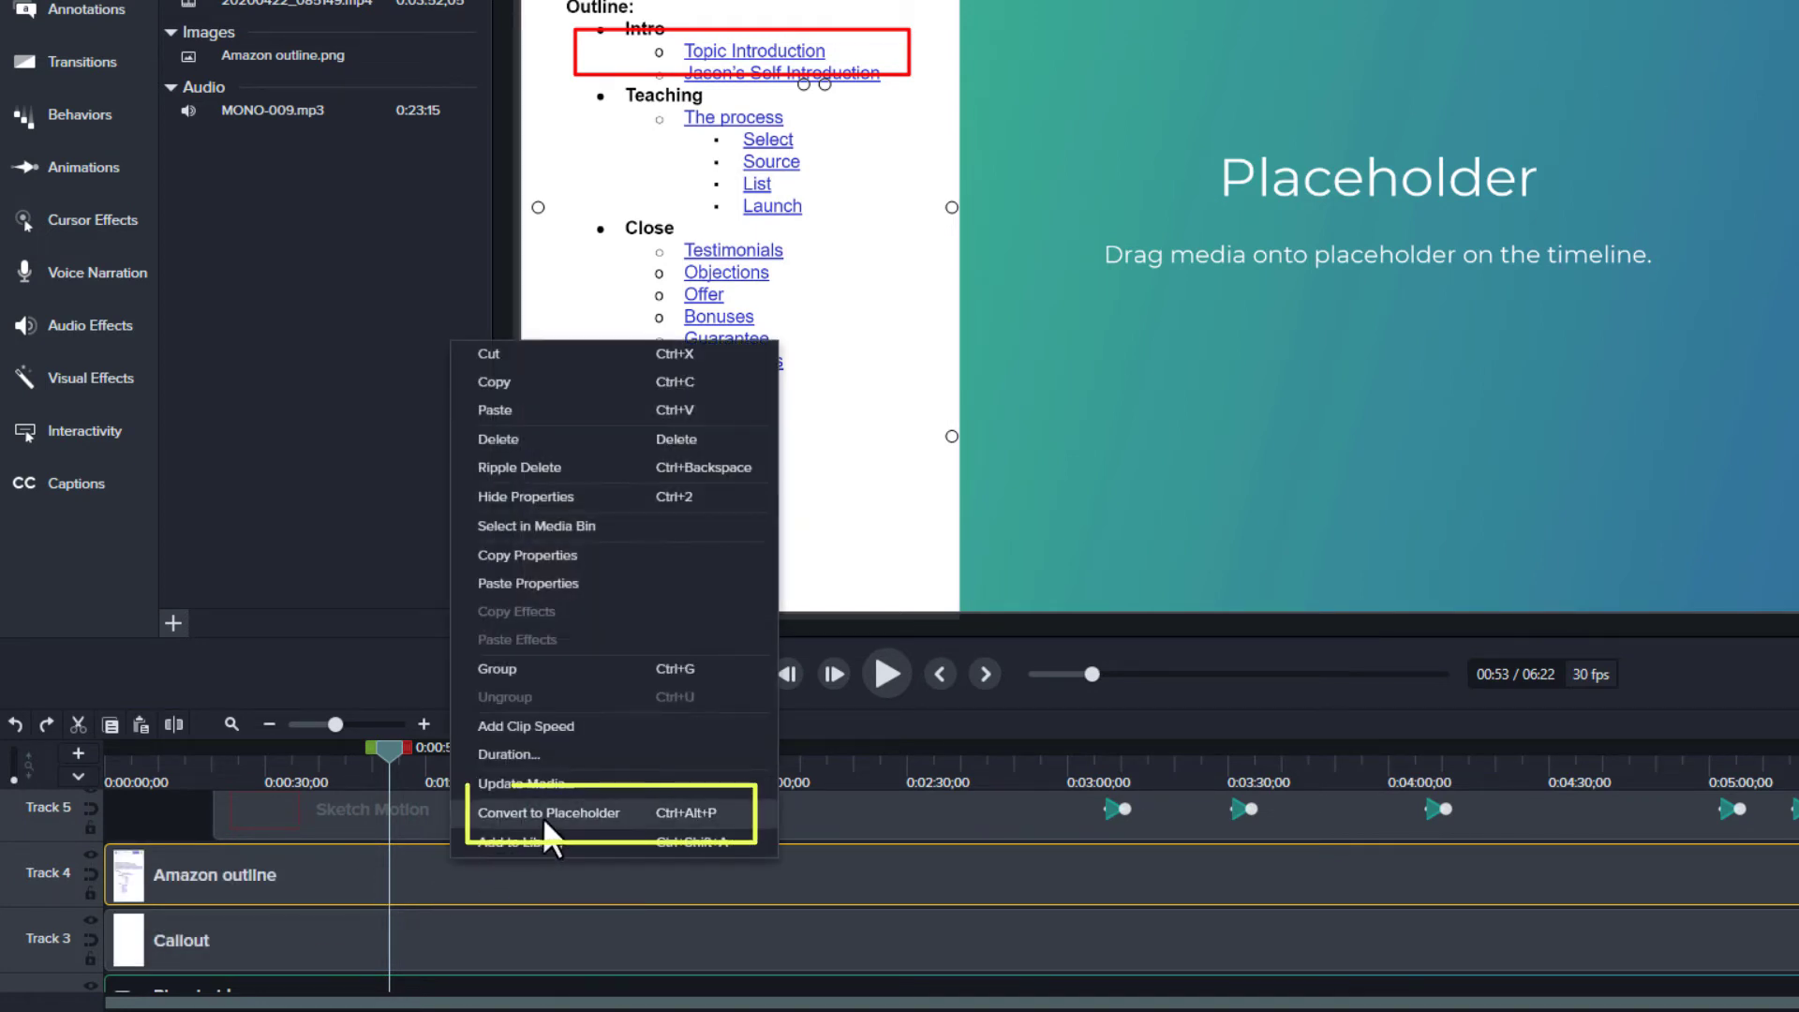
{"action": "left_click", "coordinate": [543, 817]}
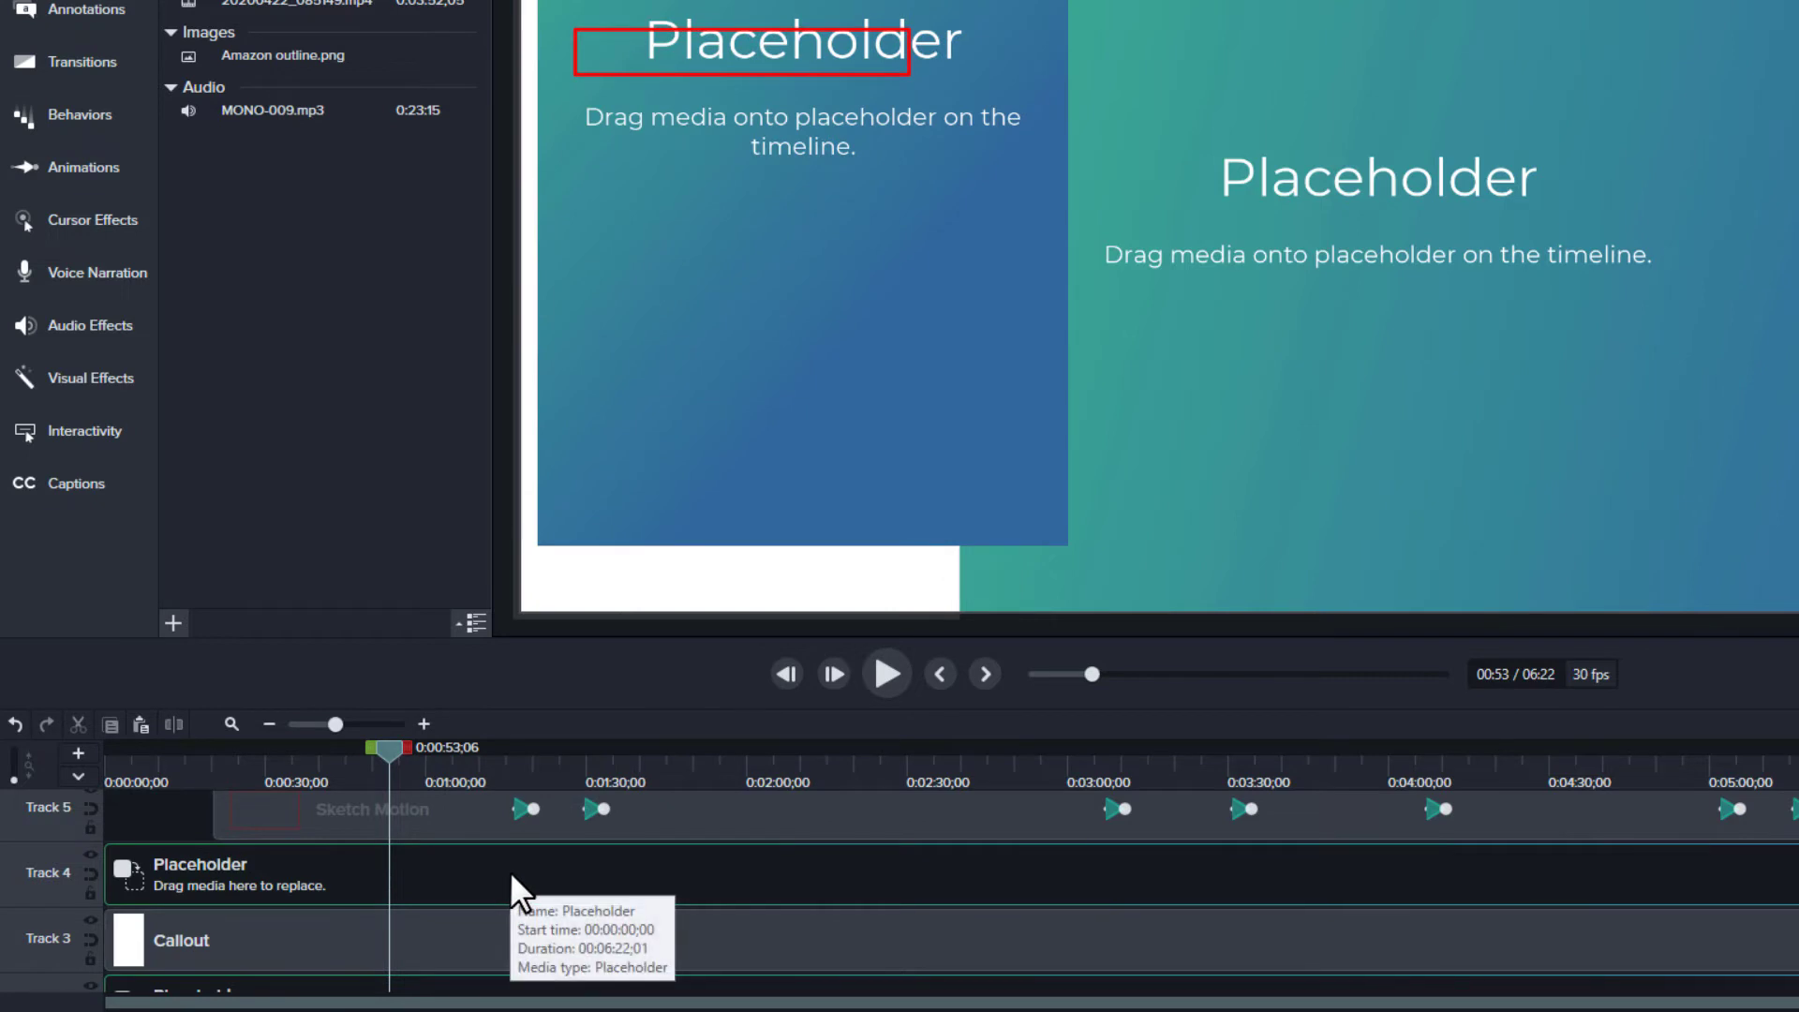
Remove all animations from the Sketch Motion clip, then delete the clip
{"action": "left_click", "coordinate": [429, 767]}
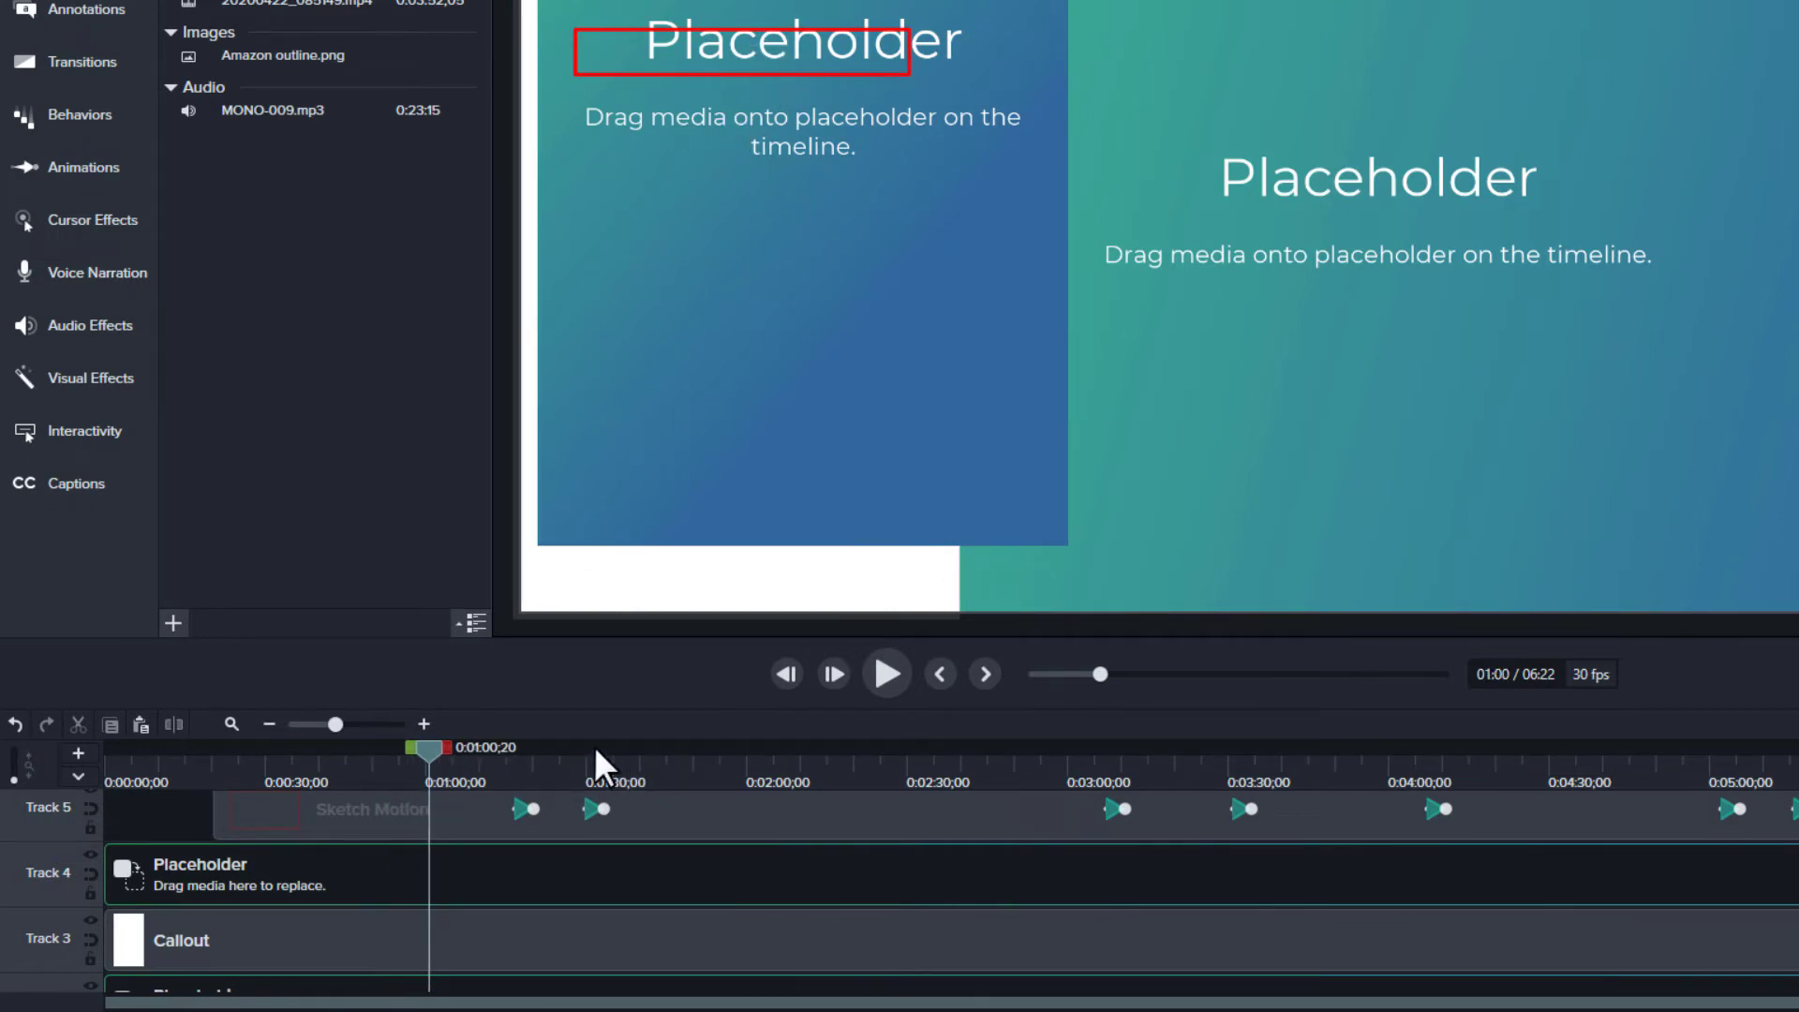
{"action": "right_click", "coordinate": [448, 814]}
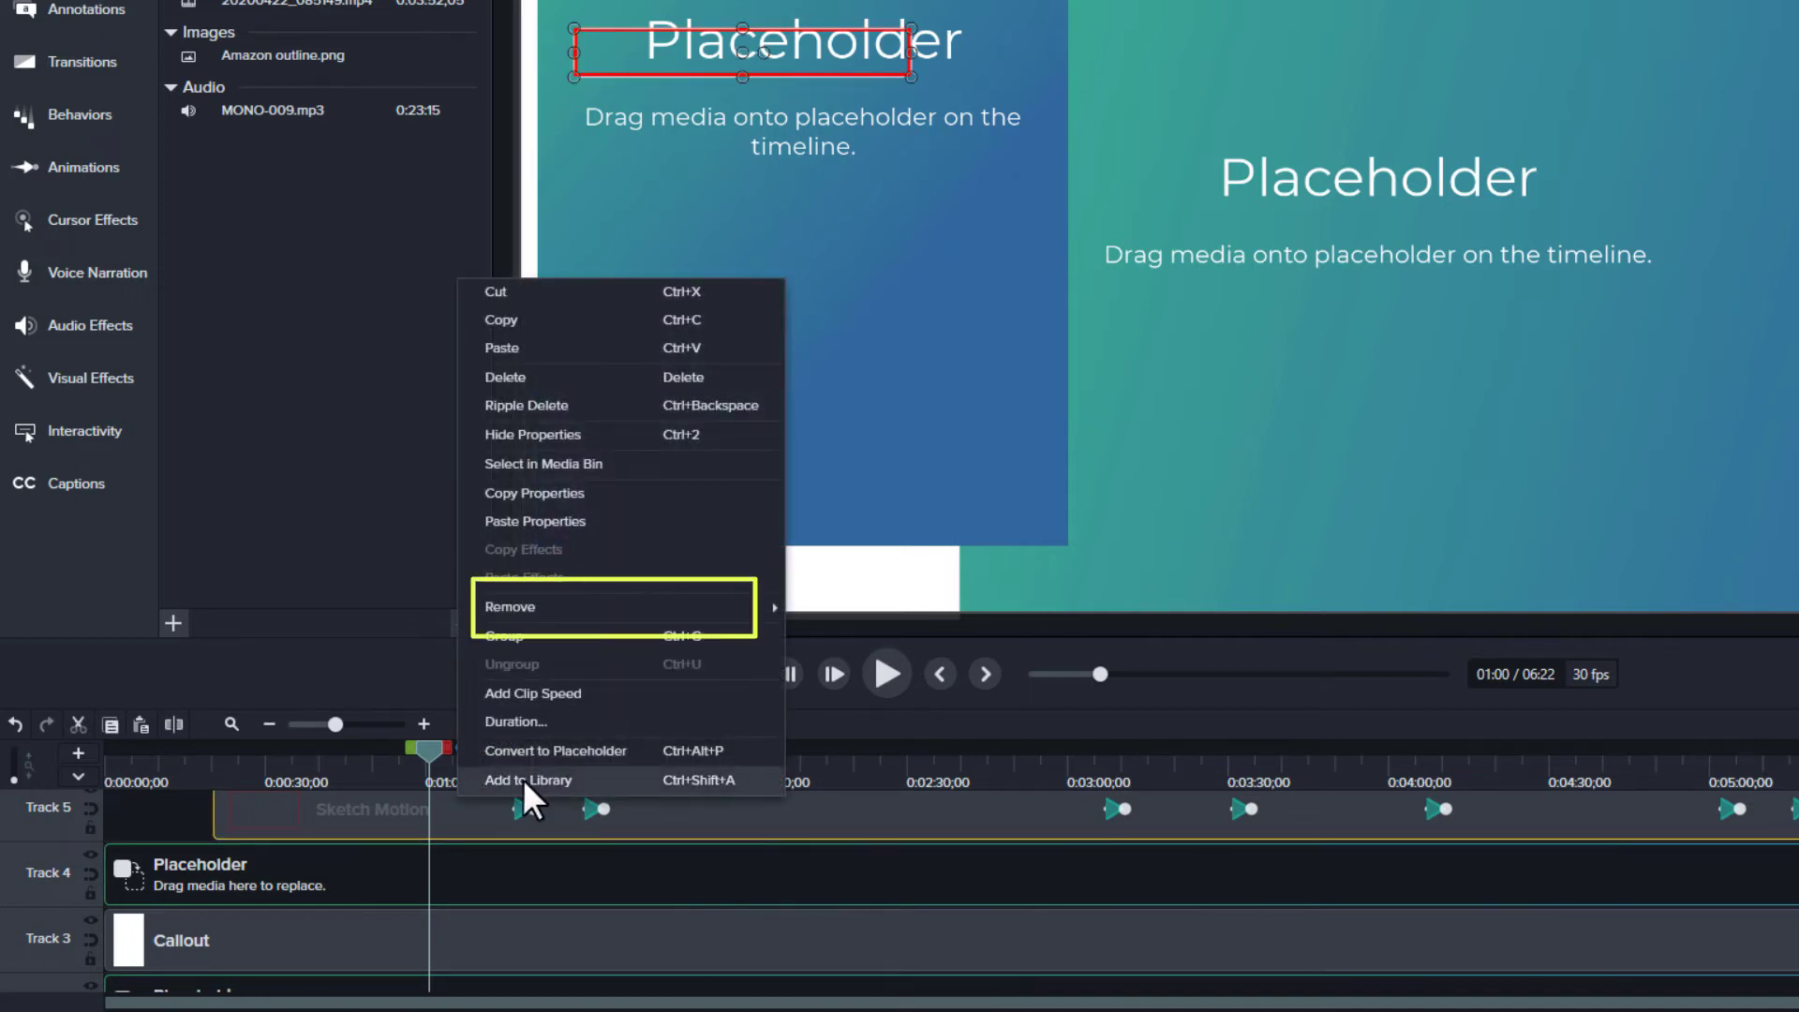
{"action": "mouse_move", "coordinate": [547, 601]}
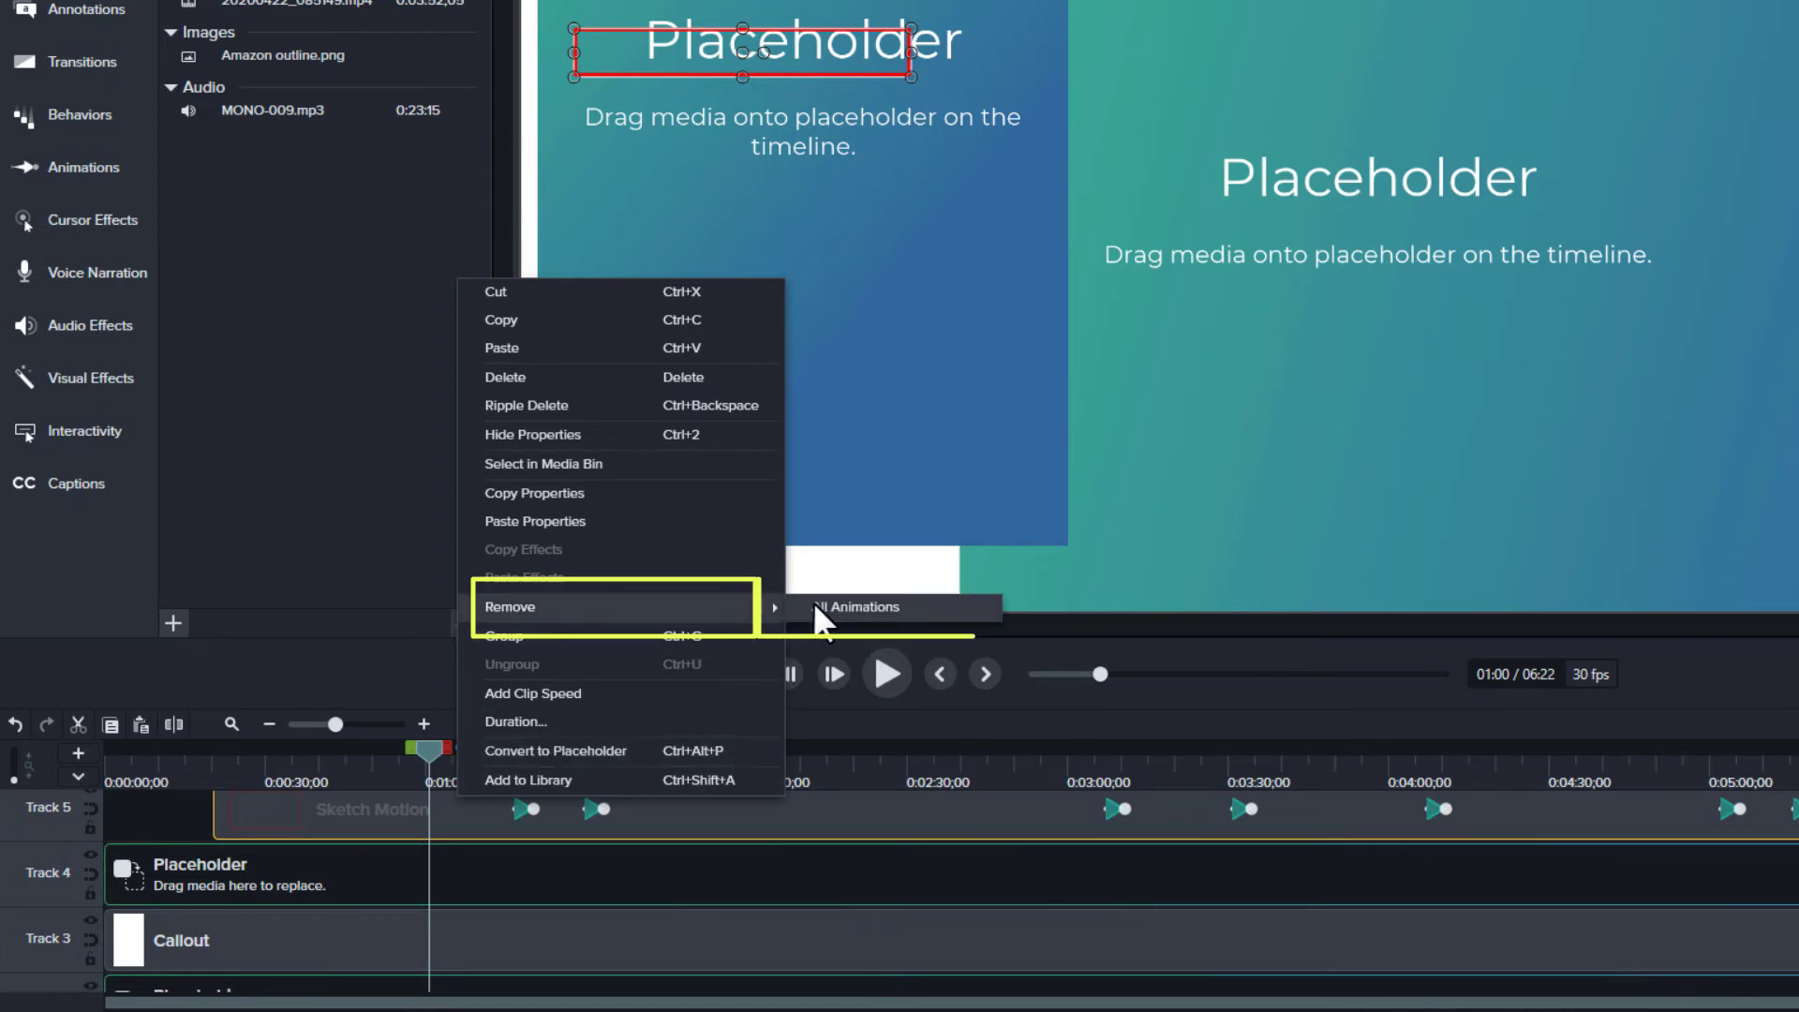
{"action": "left_click", "coordinate": [886, 603]}
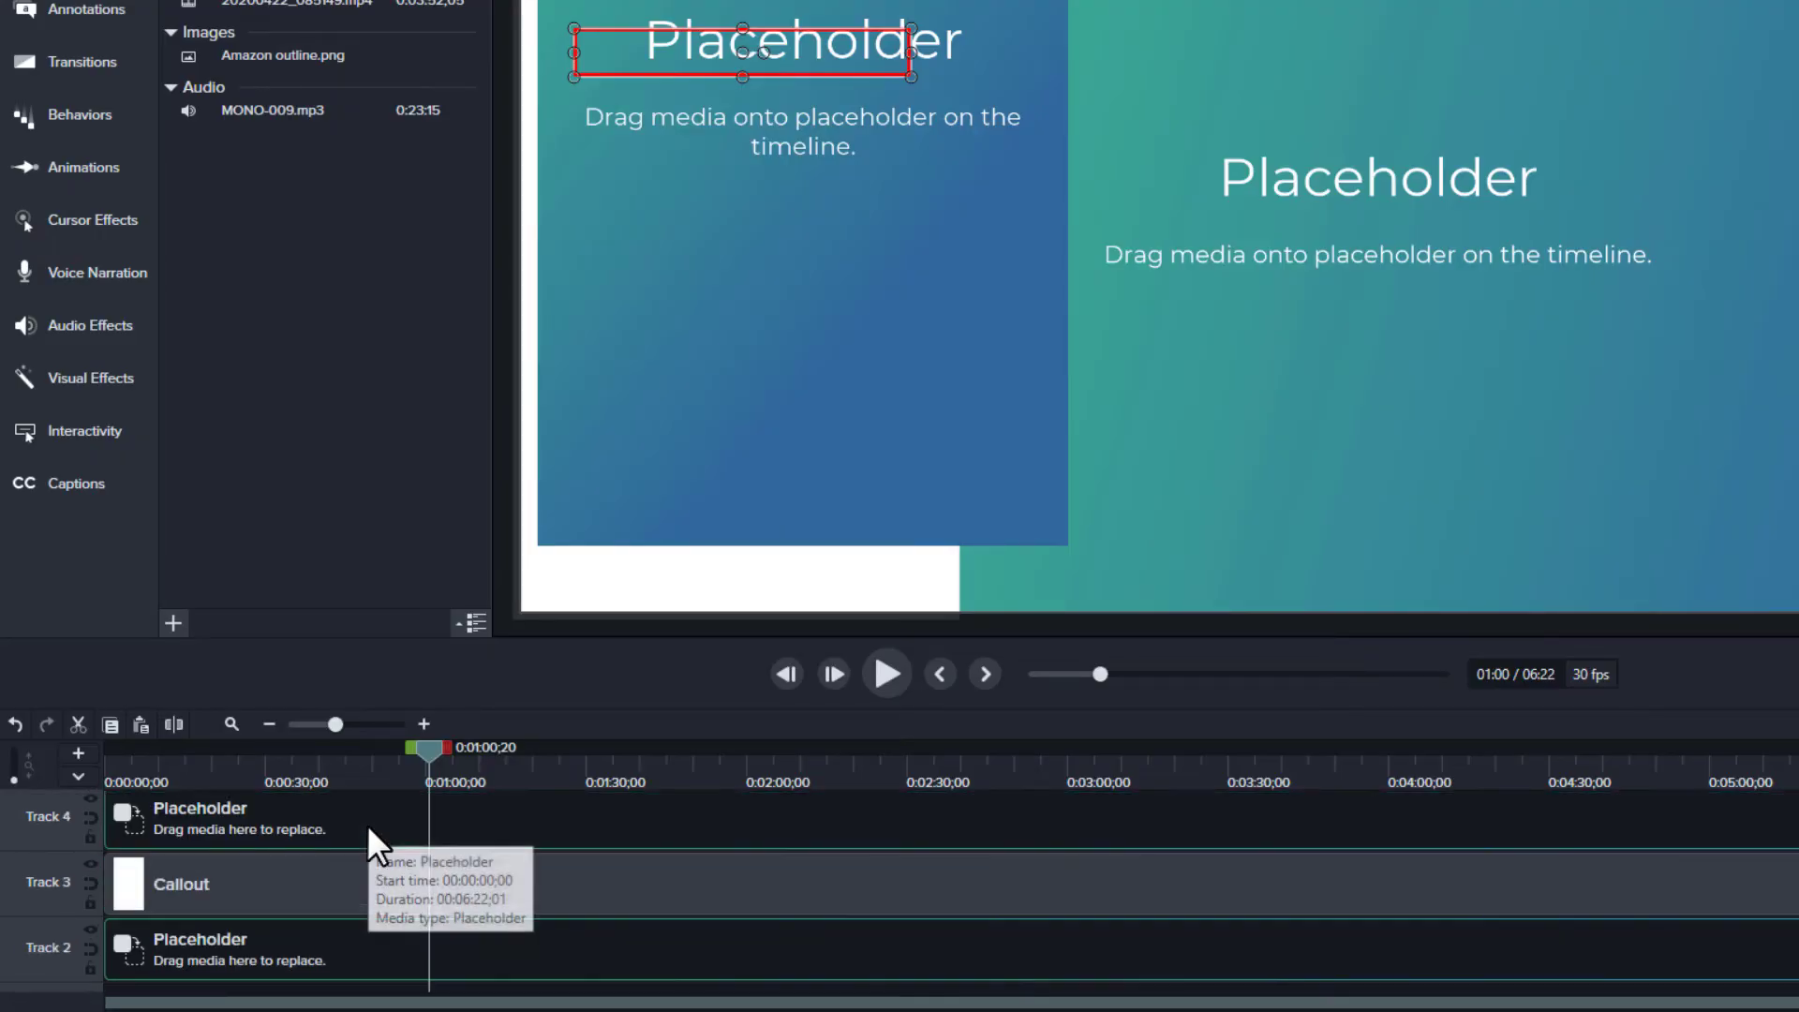
{"action": "key", "text": "Delete"}
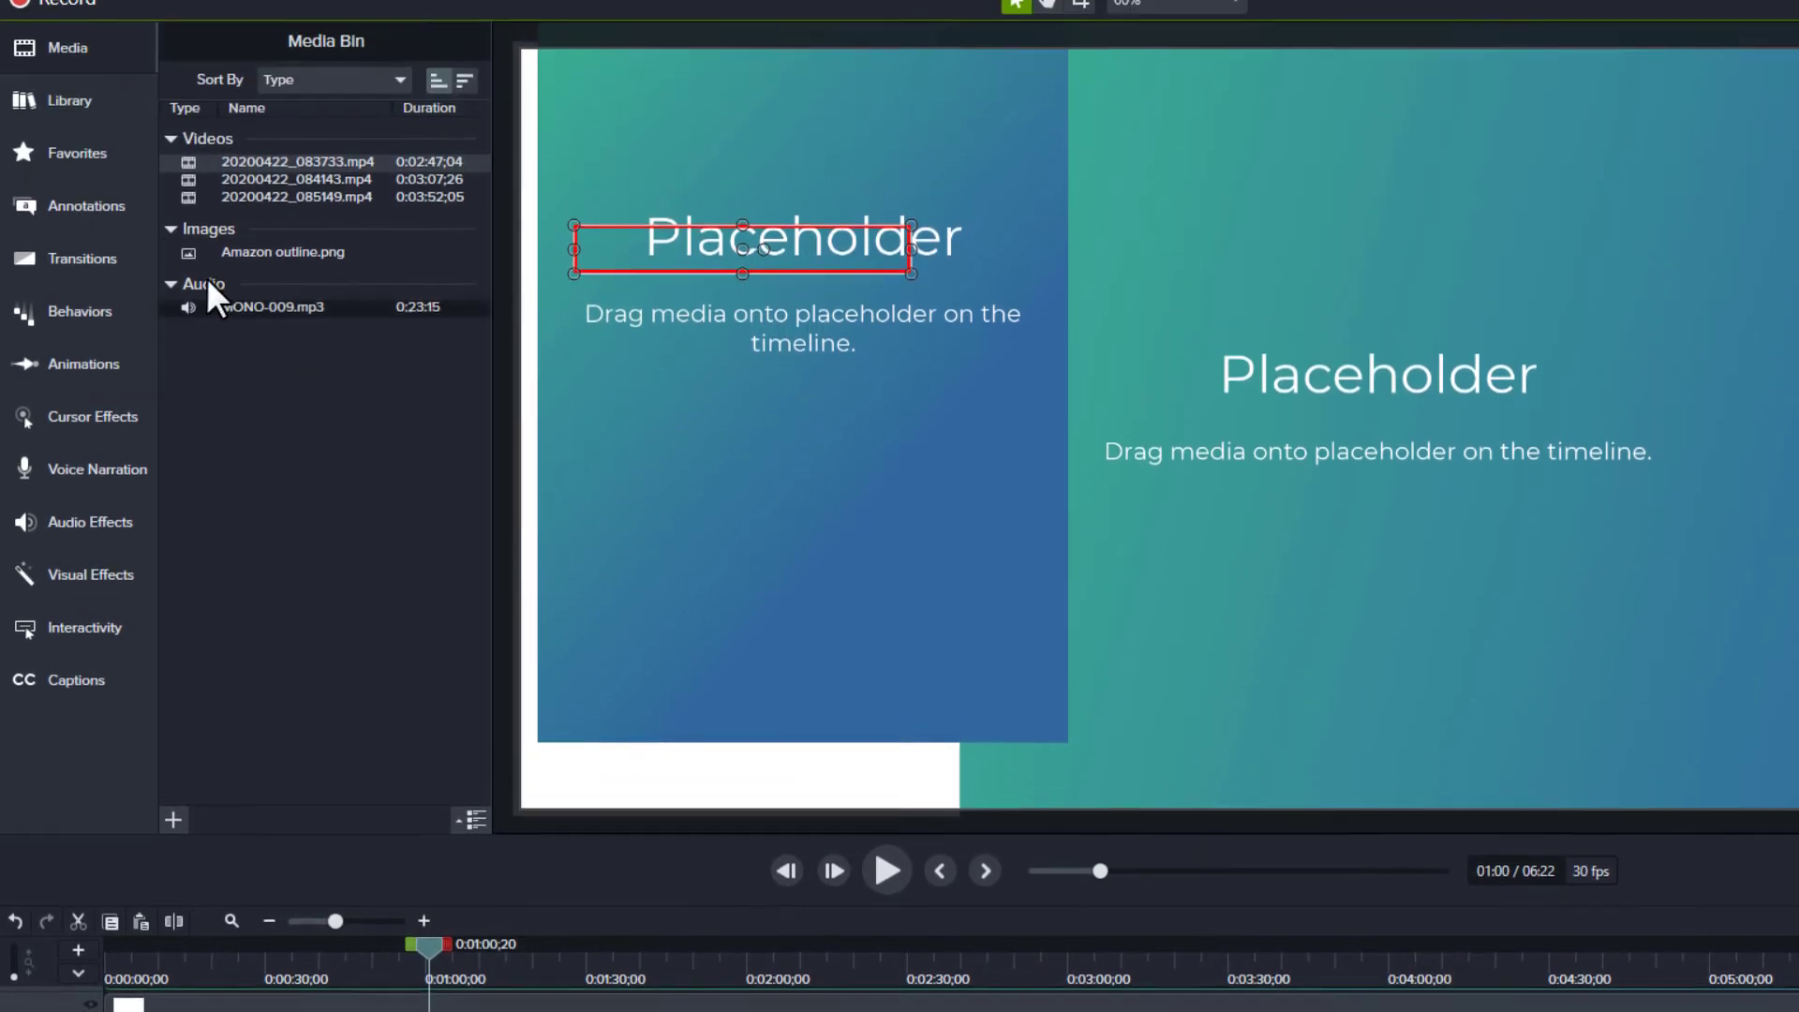
Save the project as a template named 'Contract'
{"action": "left_click", "coordinate": [19, 14]}
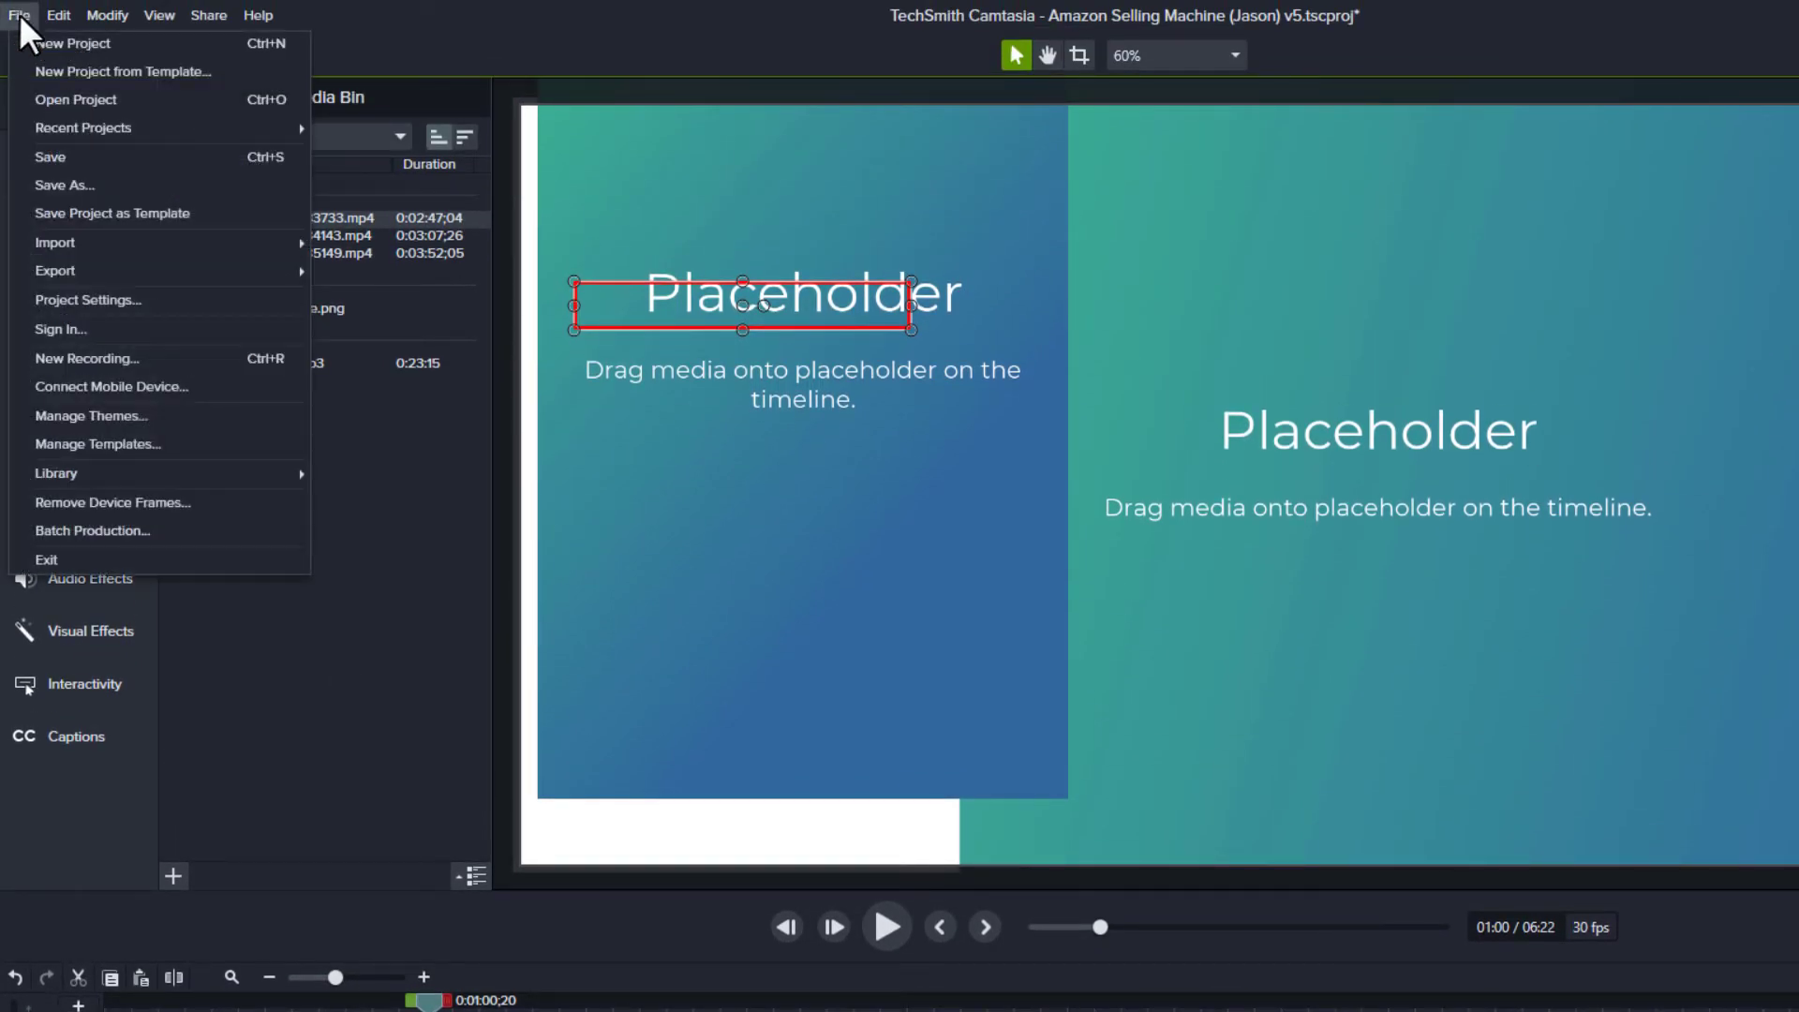
{"action": "left_click", "coordinate": [125, 218]}
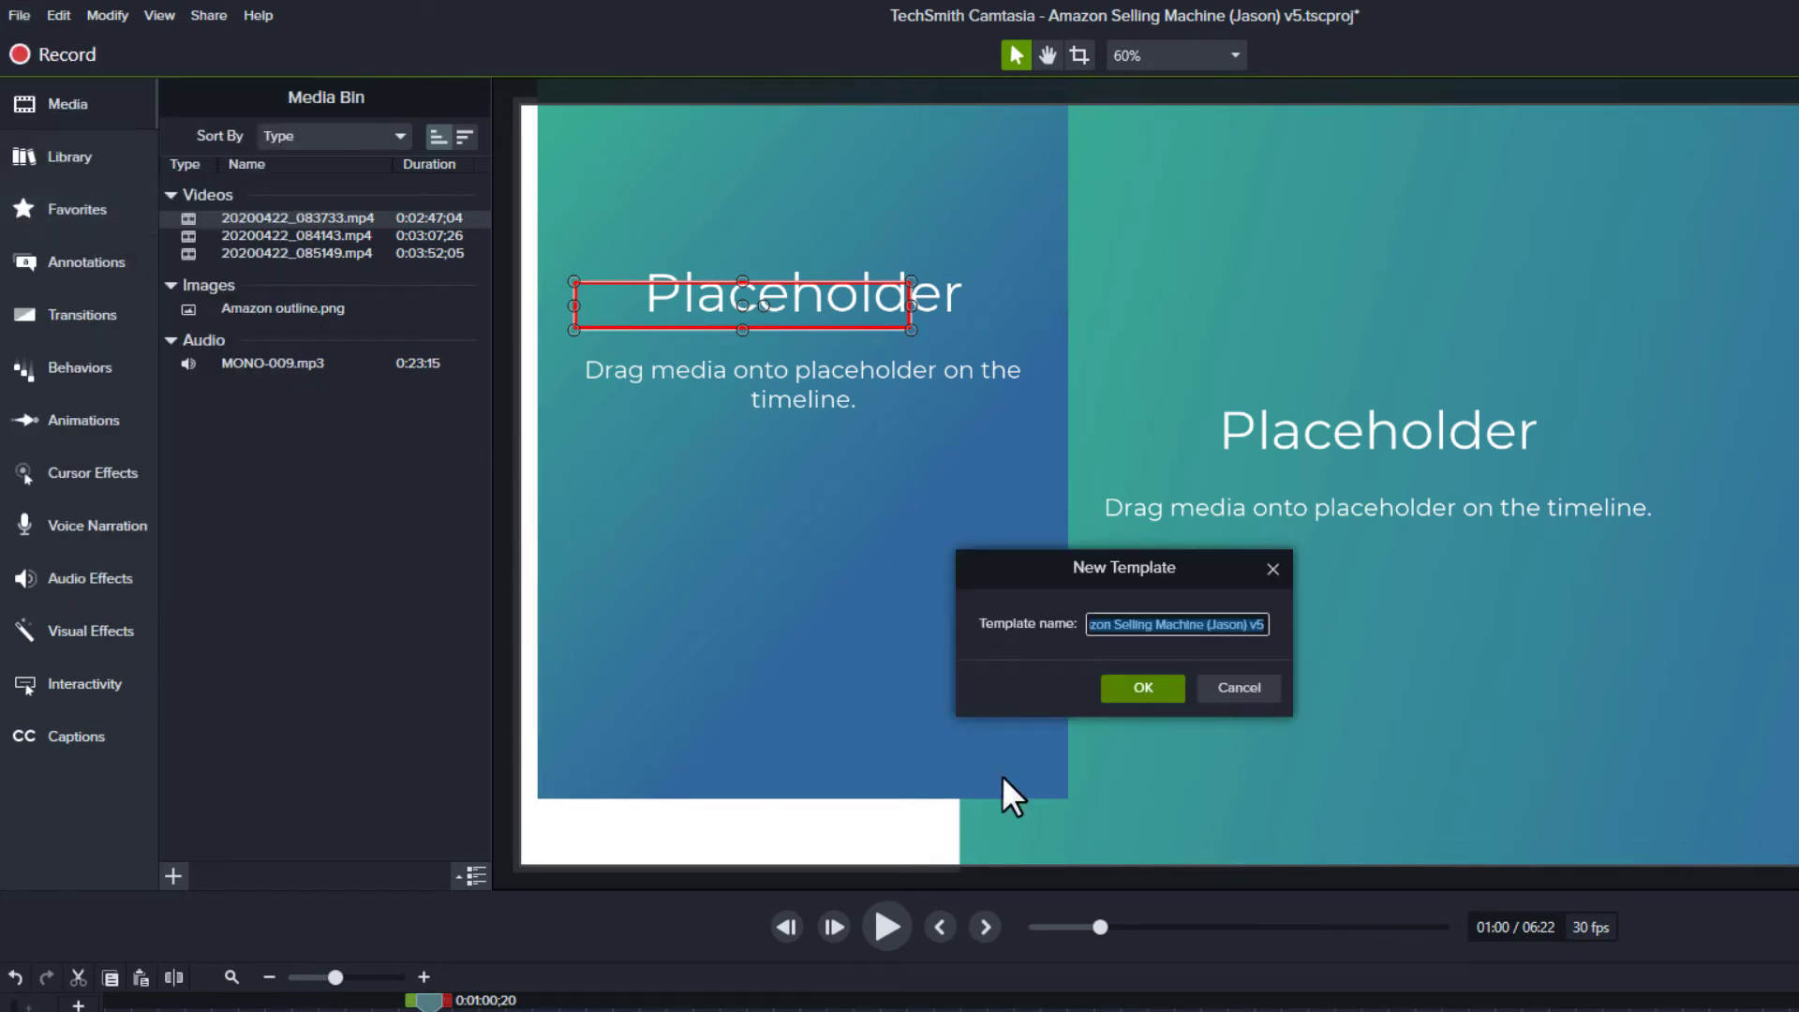
{"action": "type", "text": "C"}
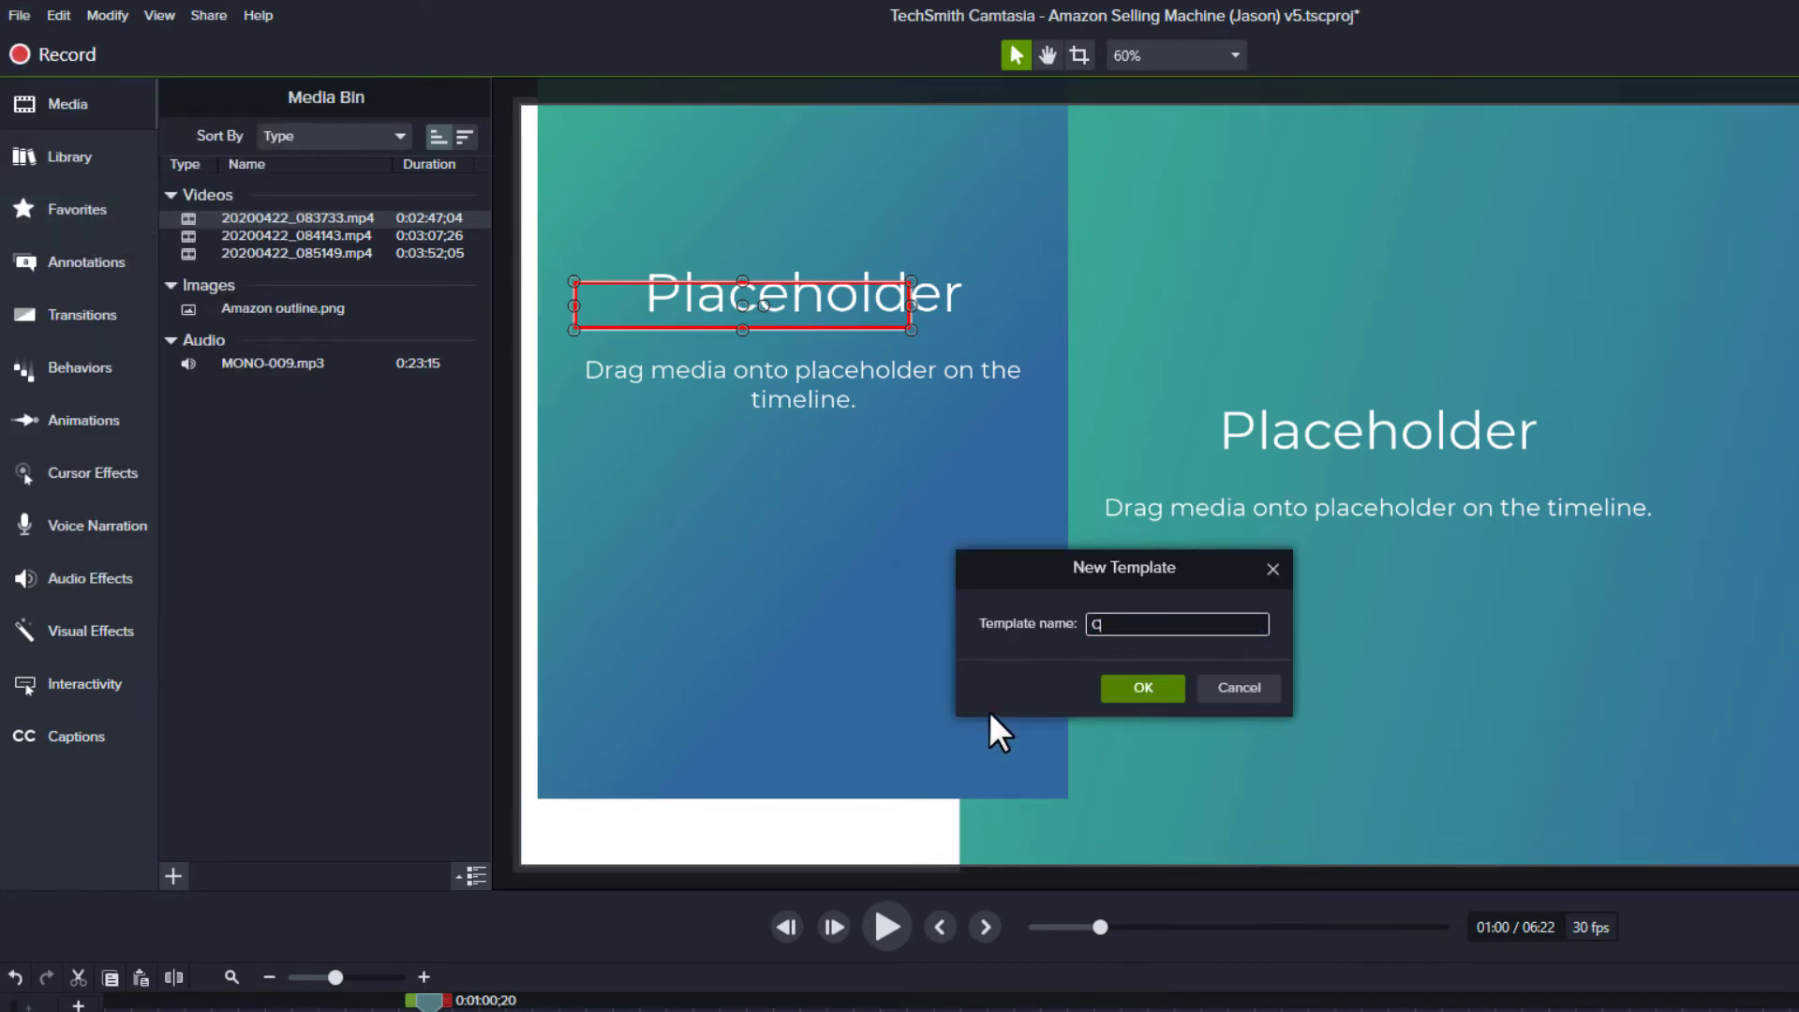
{"action": "type", "text": "ontract"}
{"action": "left_click", "coordinate": [1156, 686]}
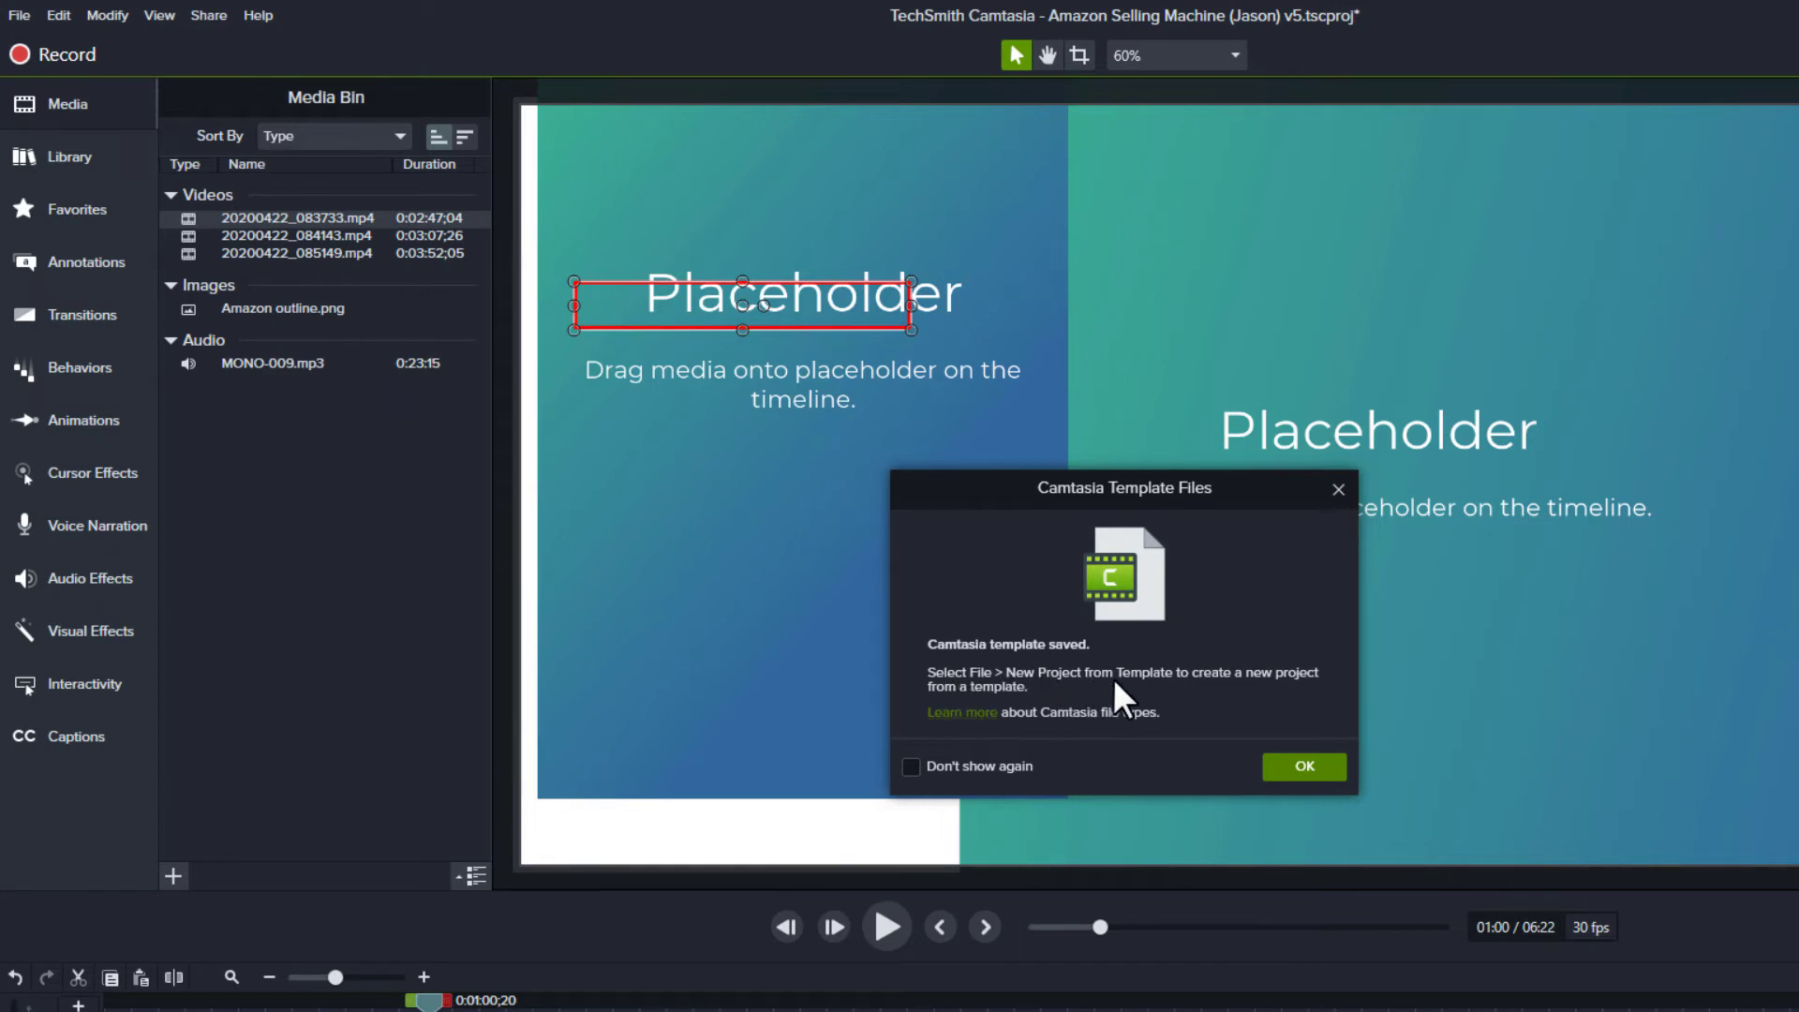
{"action": "left_click", "coordinate": [1307, 765]}
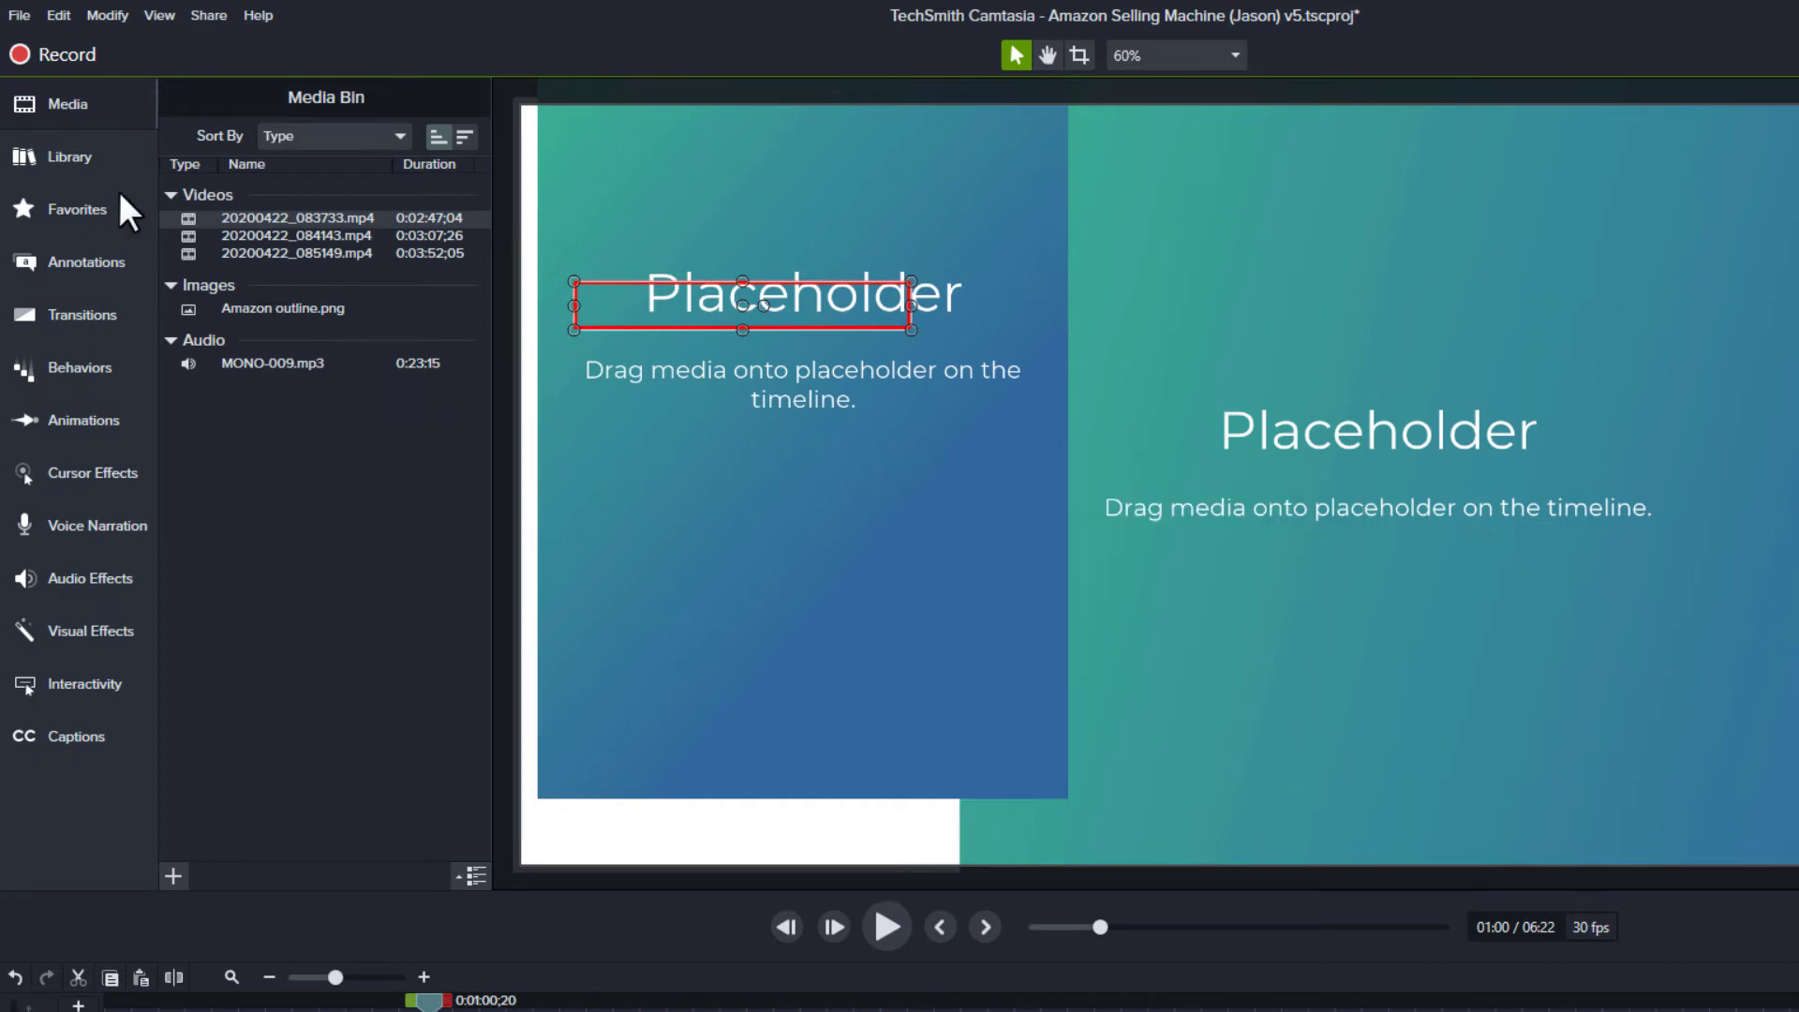
Start a new blank project without saving the old project's changes
{"action": "left_click", "coordinate": [23, 16]}
{"action": "left_click", "coordinate": [47, 49]}
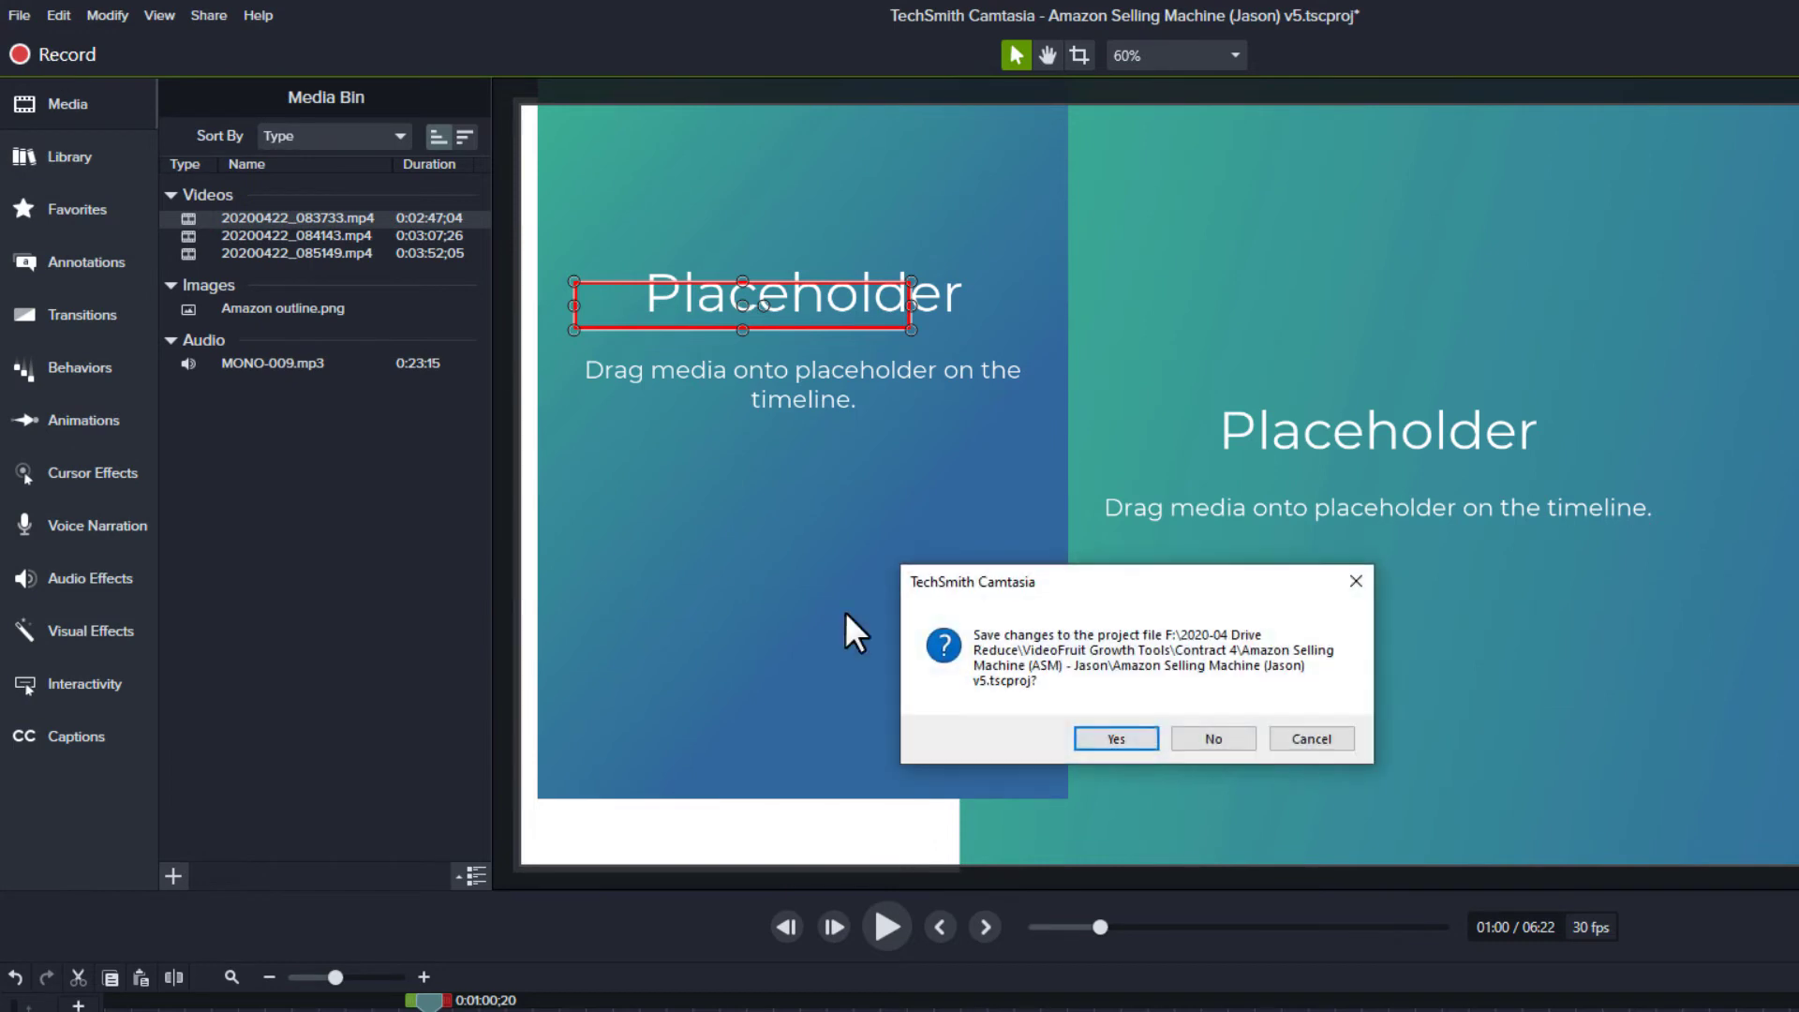
{"action": "left_click", "coordinate": [1220, 735]}
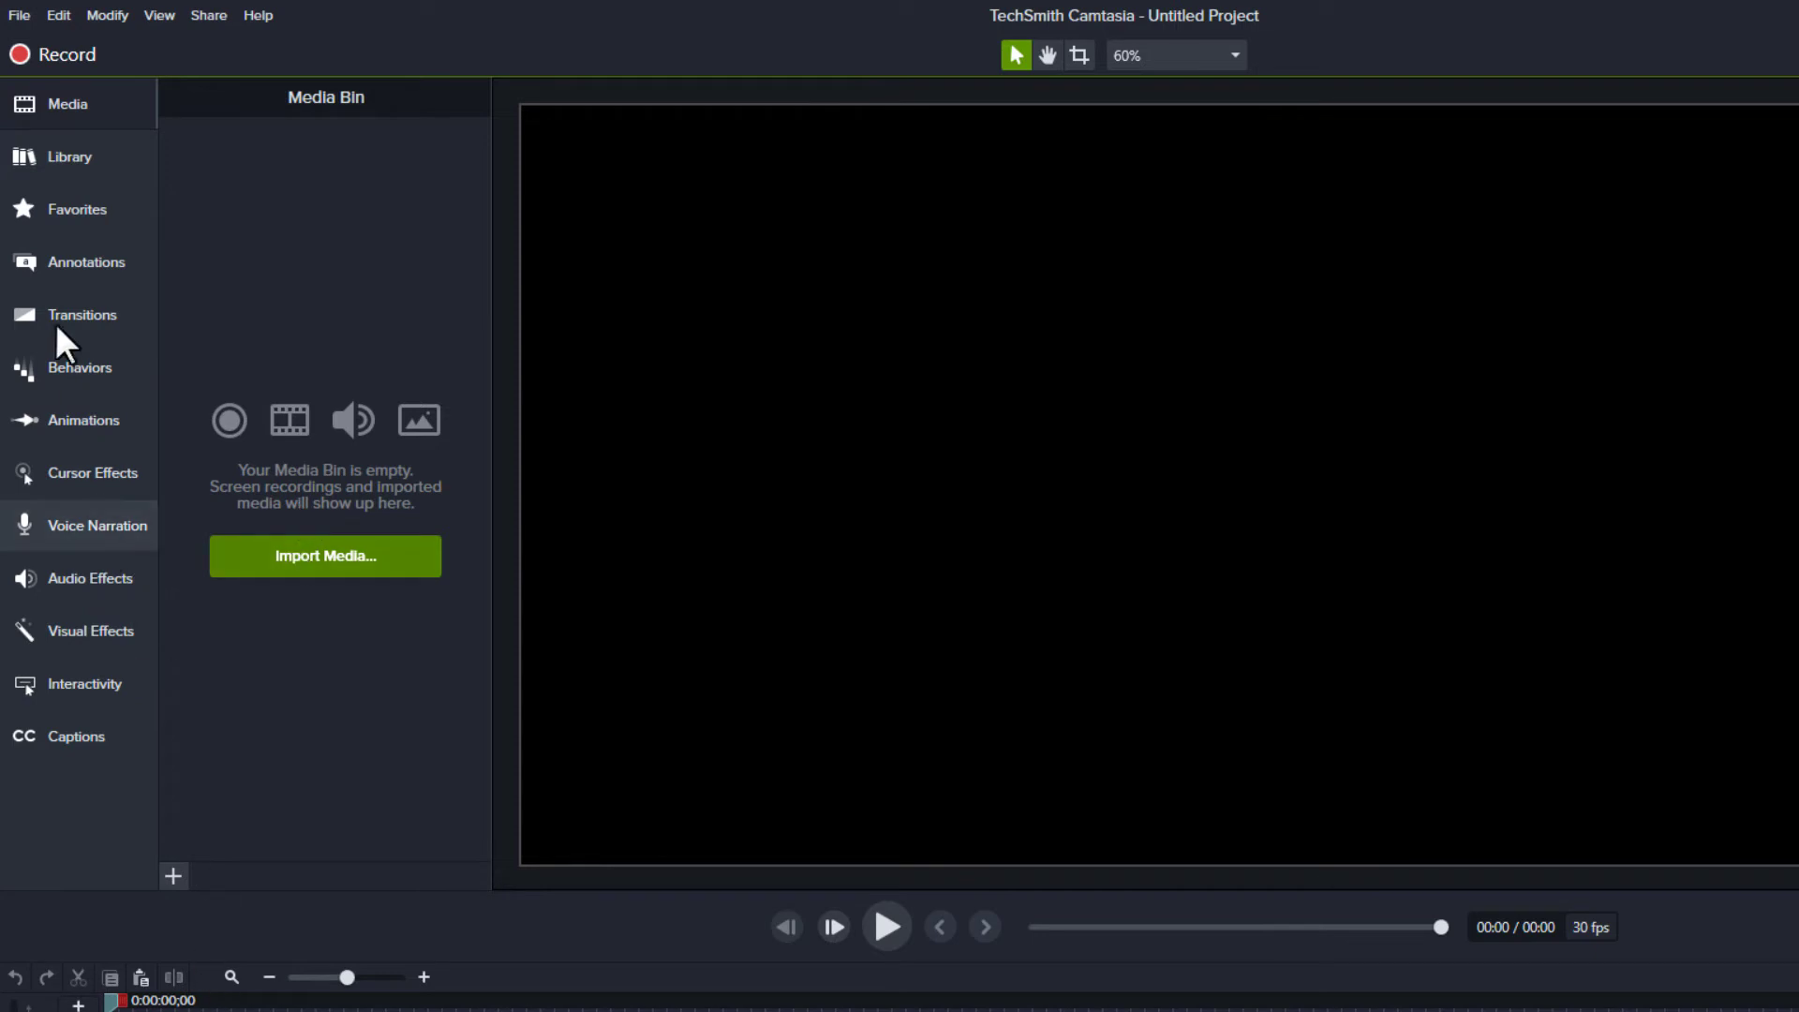
Create a new project from the Contract template in the Template Manager
{"action": "left_click", "coordinate": [22, 10]}
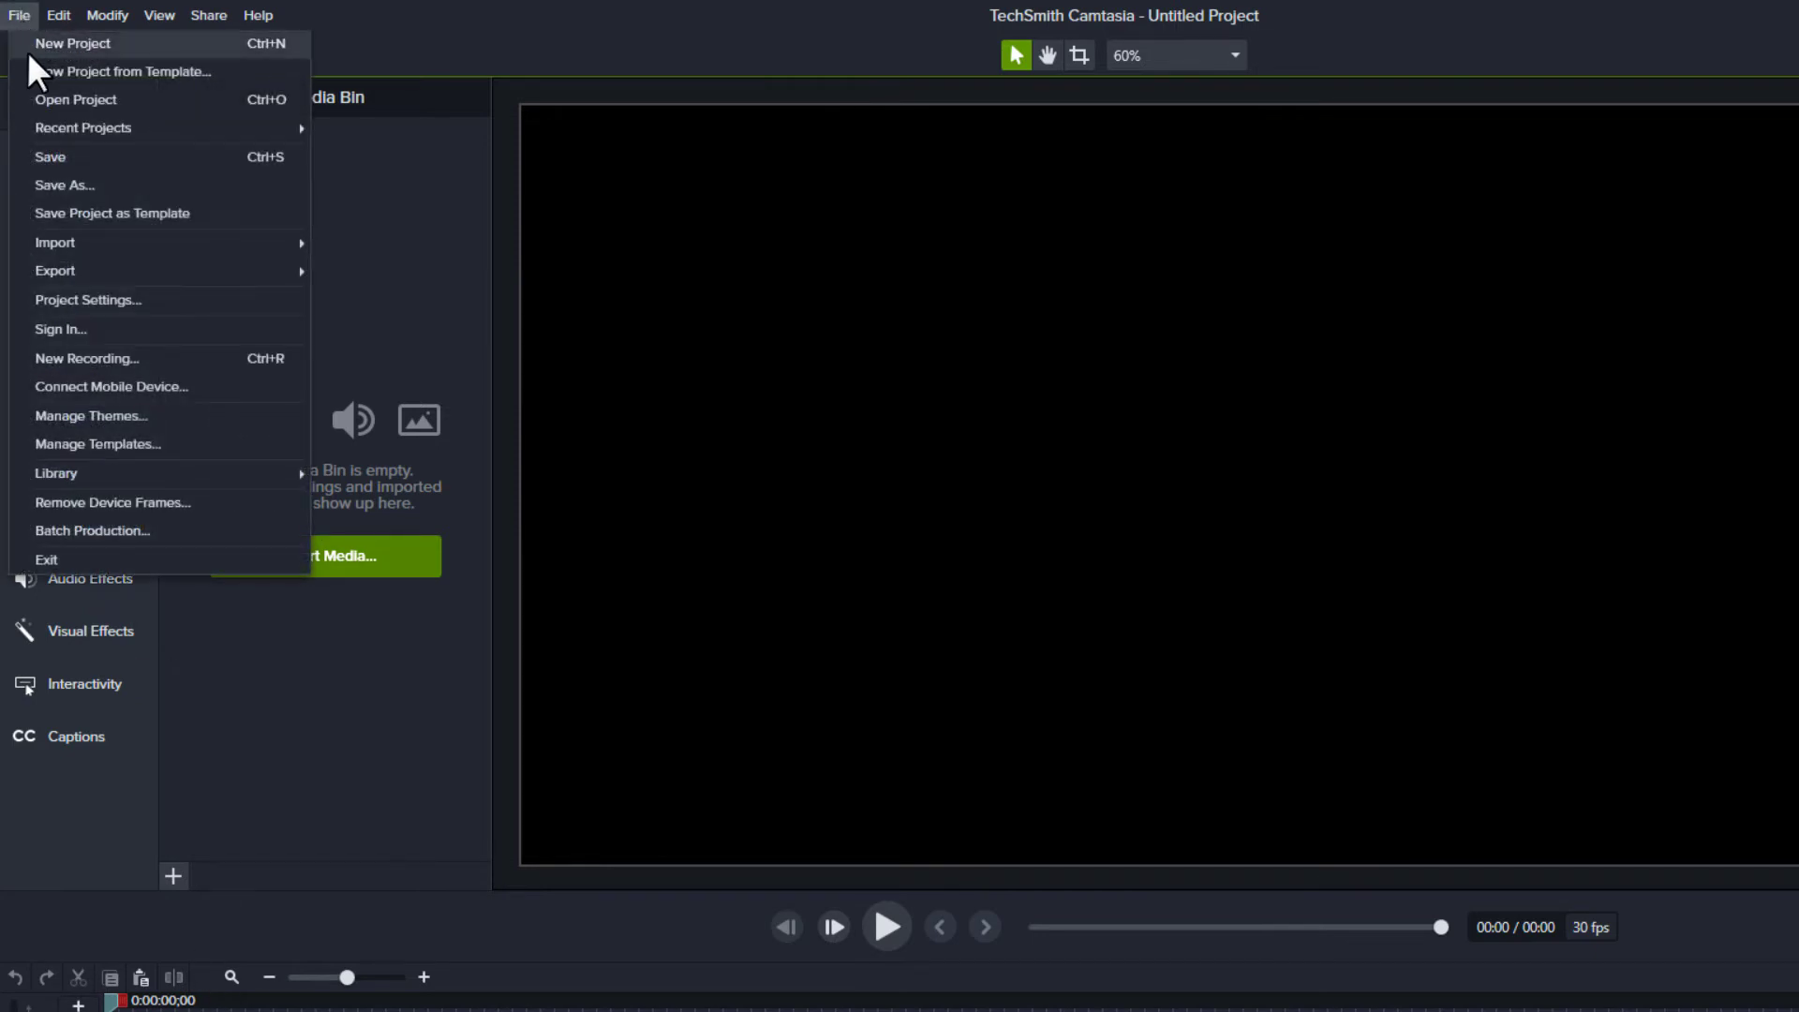
{"action": "left_click", "coordinate": [109, 72]}
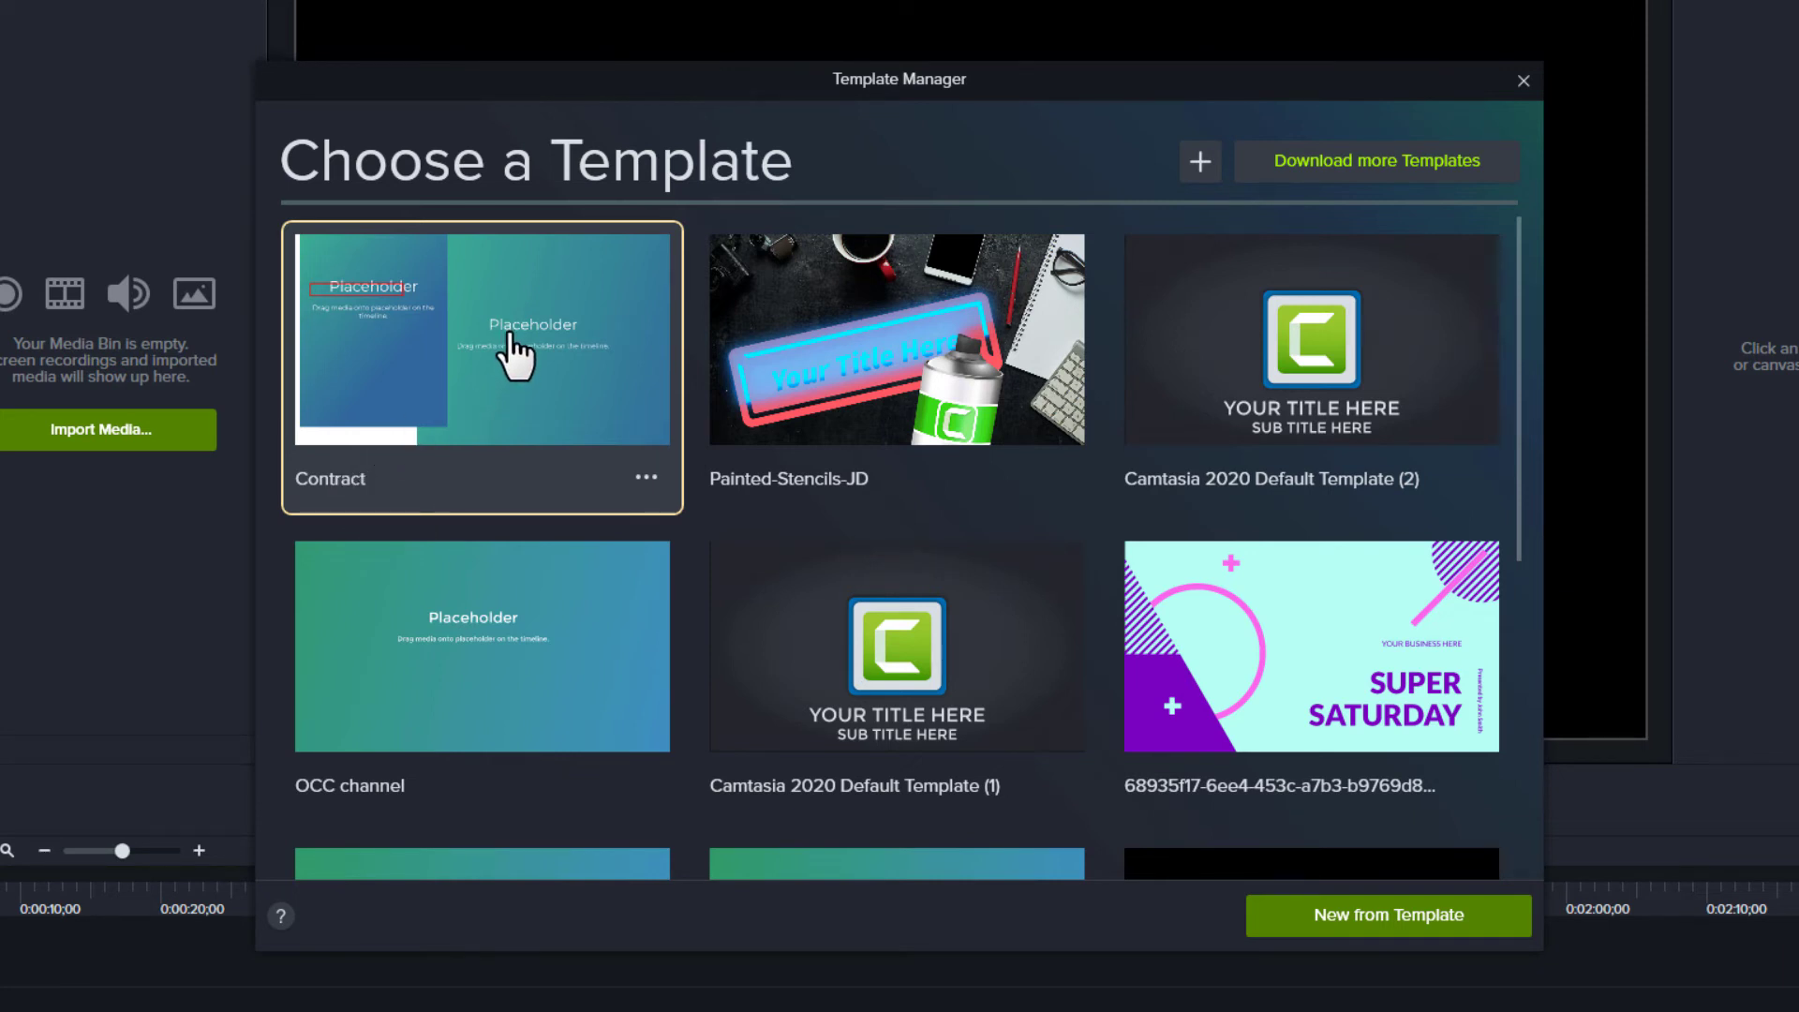
{"action": "left_click", "coordinate": [1298, 923]}
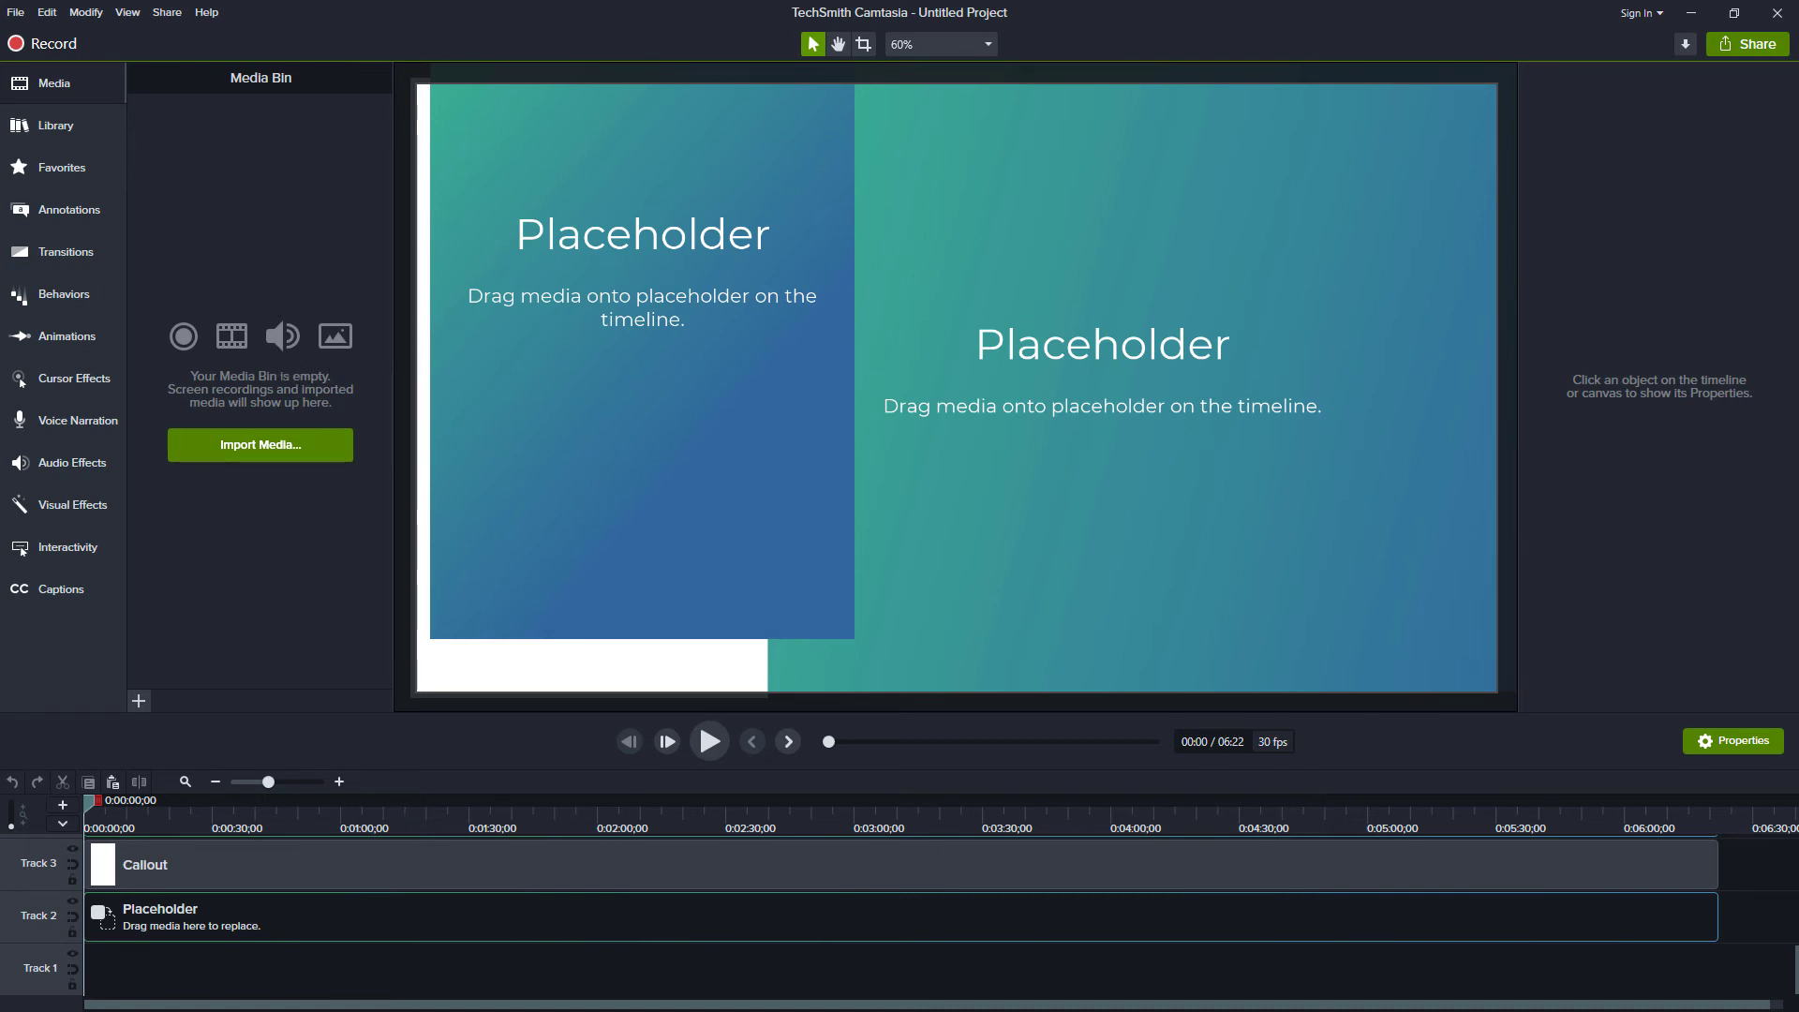
Import 20200422_084143.mp4 into the Media Bin, undoing the stray clip dropped on Track 6
{"action": "left_click_drag", "start_coordinate": [1541, 312], "coordinate": [186, 917]}
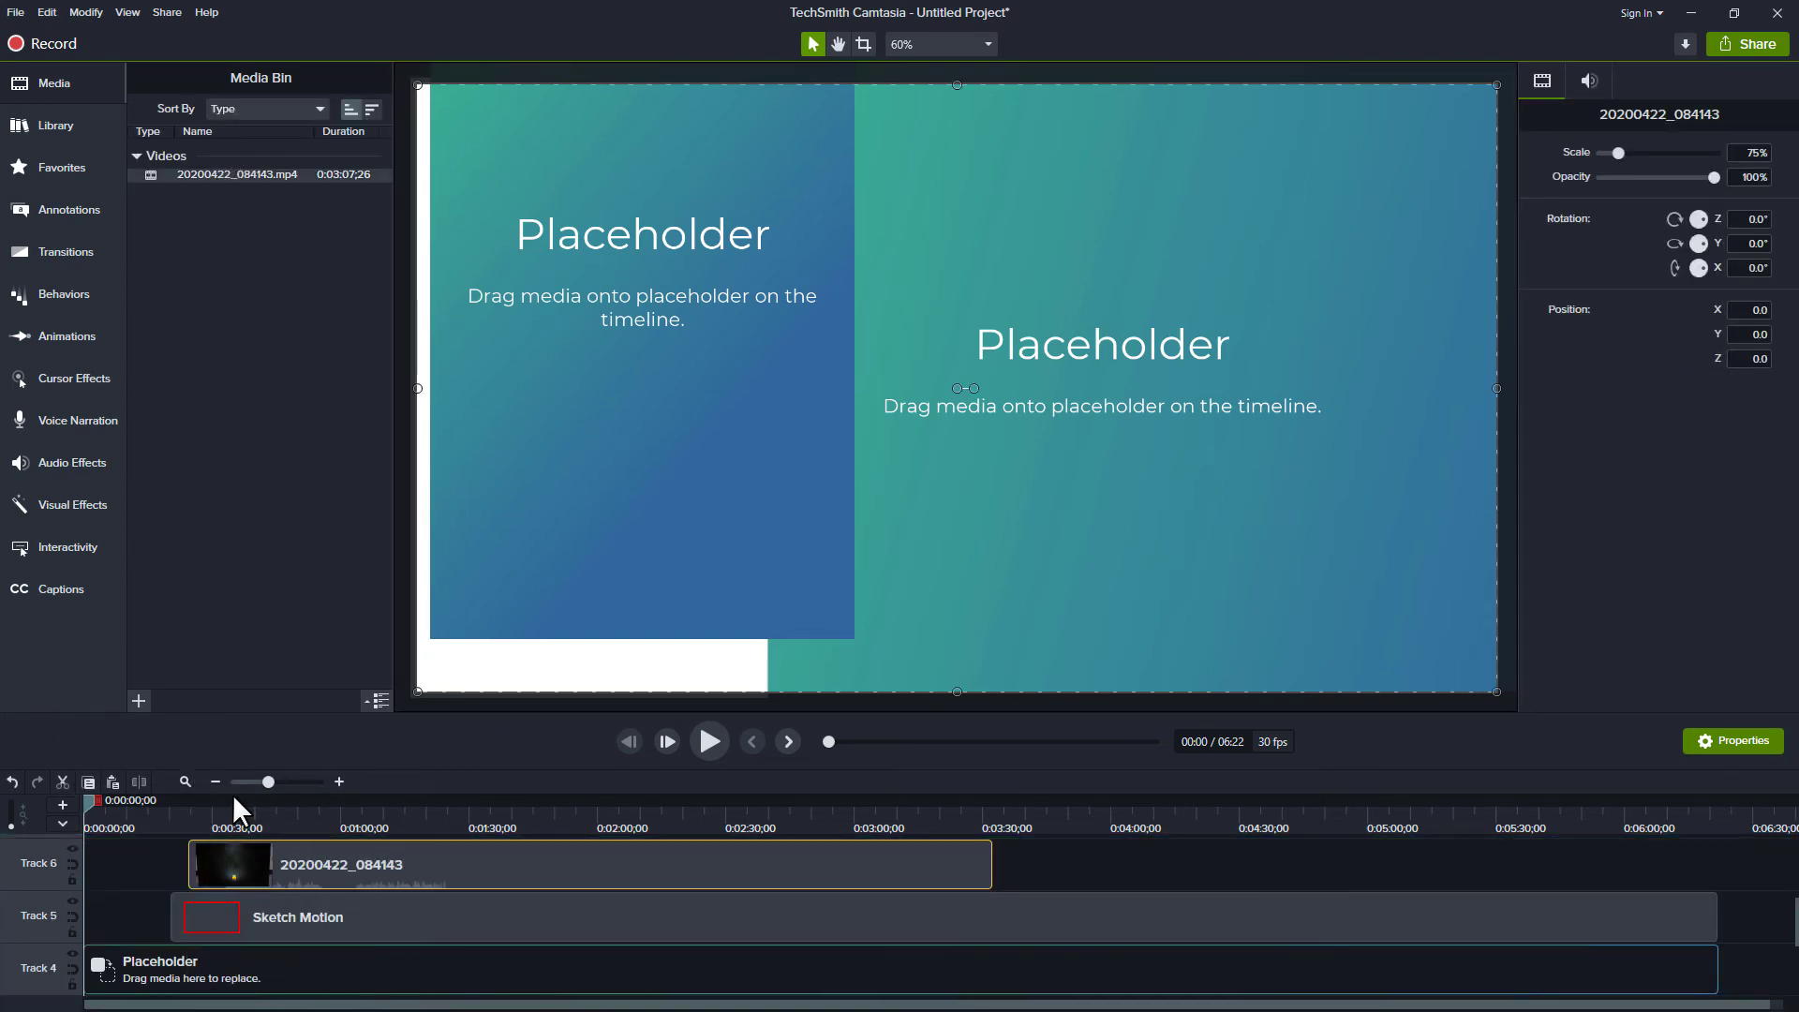
{"action": "key", "text": "ctrl+z"}
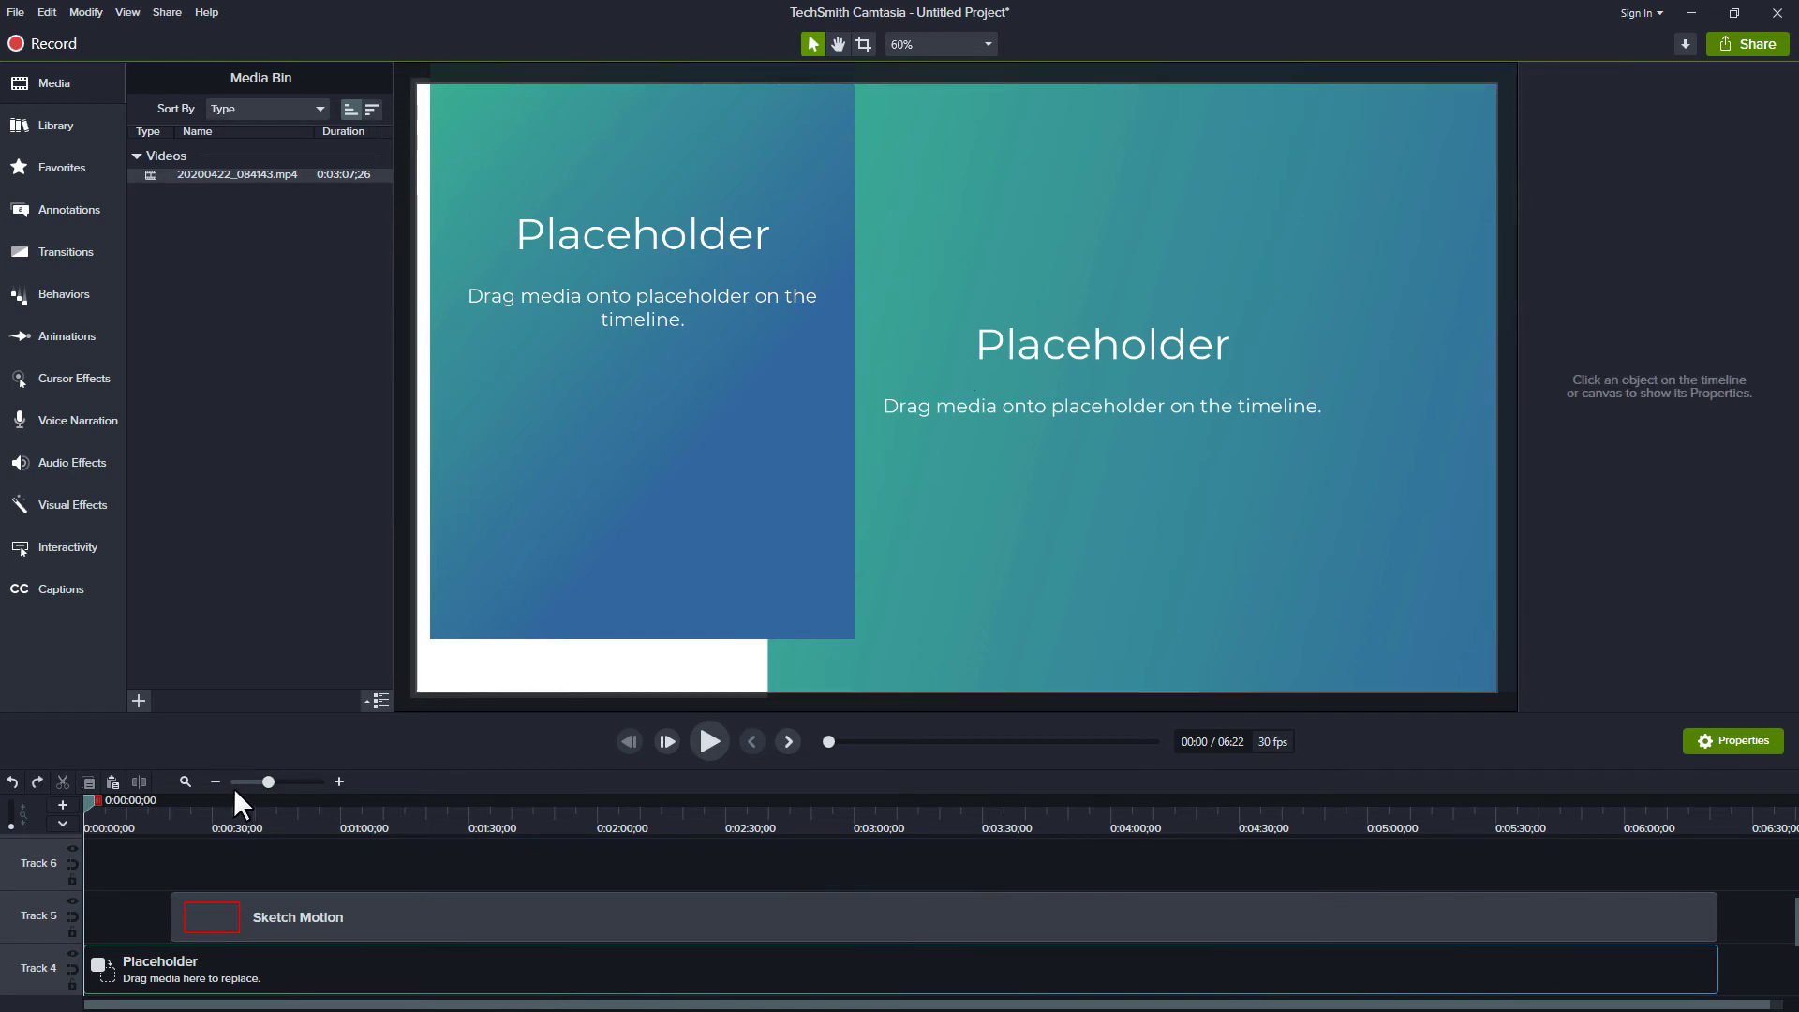
{"action": "key", "text": "ctrl+z"}
Replace the Track 2 placeholder with 20200422_084143.mp4, preview it, and import Amazon outline.png
{"action": "left_click_drag", "start_coordinate": [233, 185], "coordinate": [193, 918]}
{"action": "left_click", "coordinate": [236, 845]}
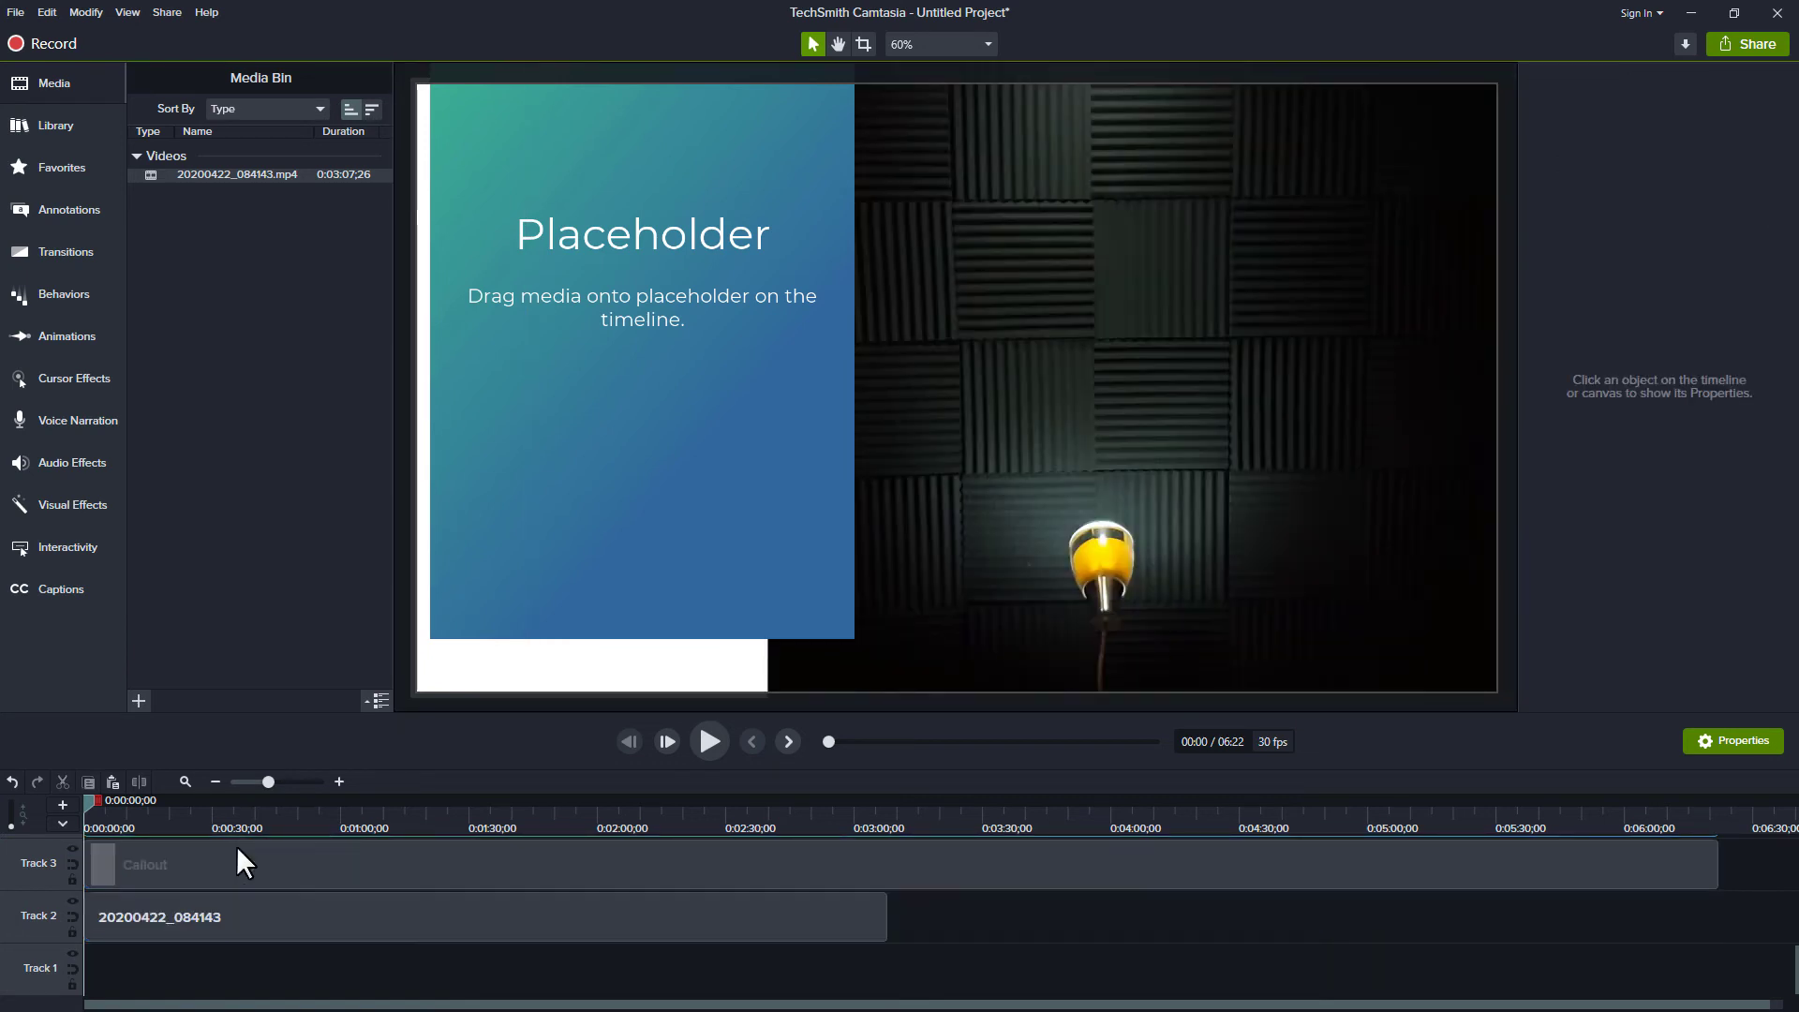
{"action": "left_click", "coordinate": [290, 807]}
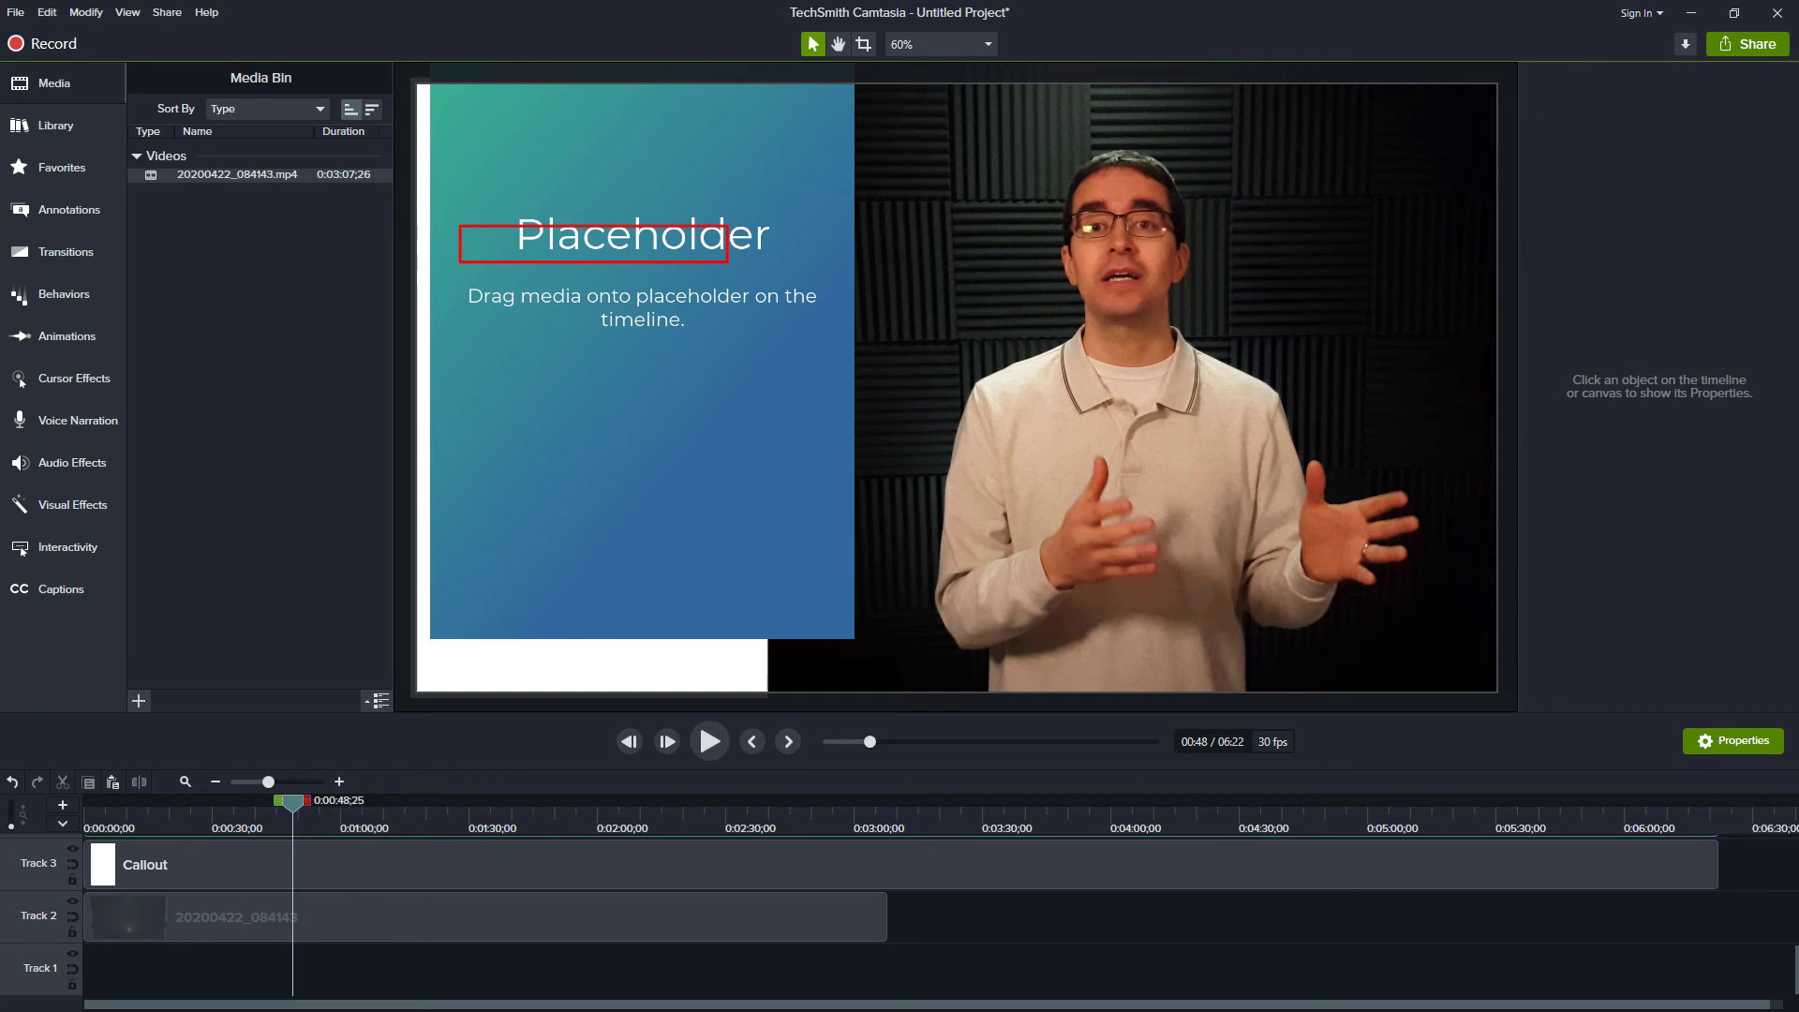
{"action": "left_click_drag", "start_coordinate": [1789, 367], "coordinate": [289, 395]}
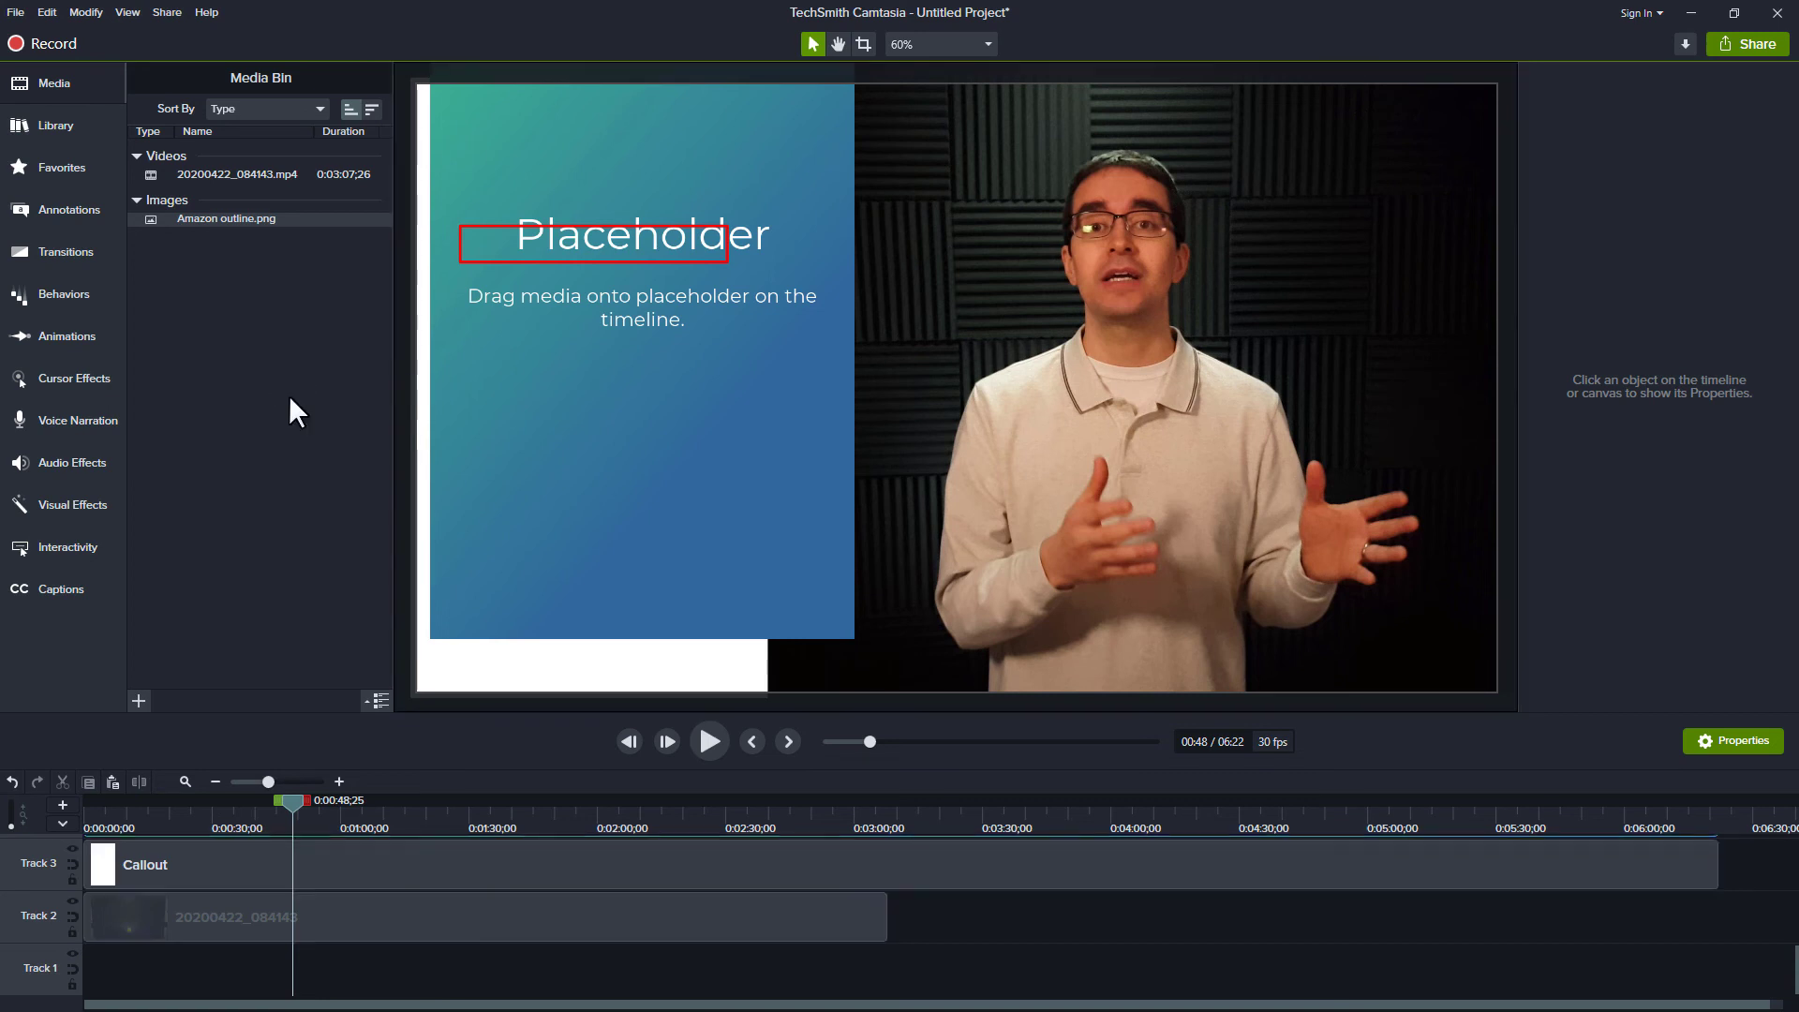
Fill the Track 4 placeholder with Amazon outline.png
{"action": "scroll", "coordinate": [300, 912], "scroll_direction": "up", "scroll_amount": 2}
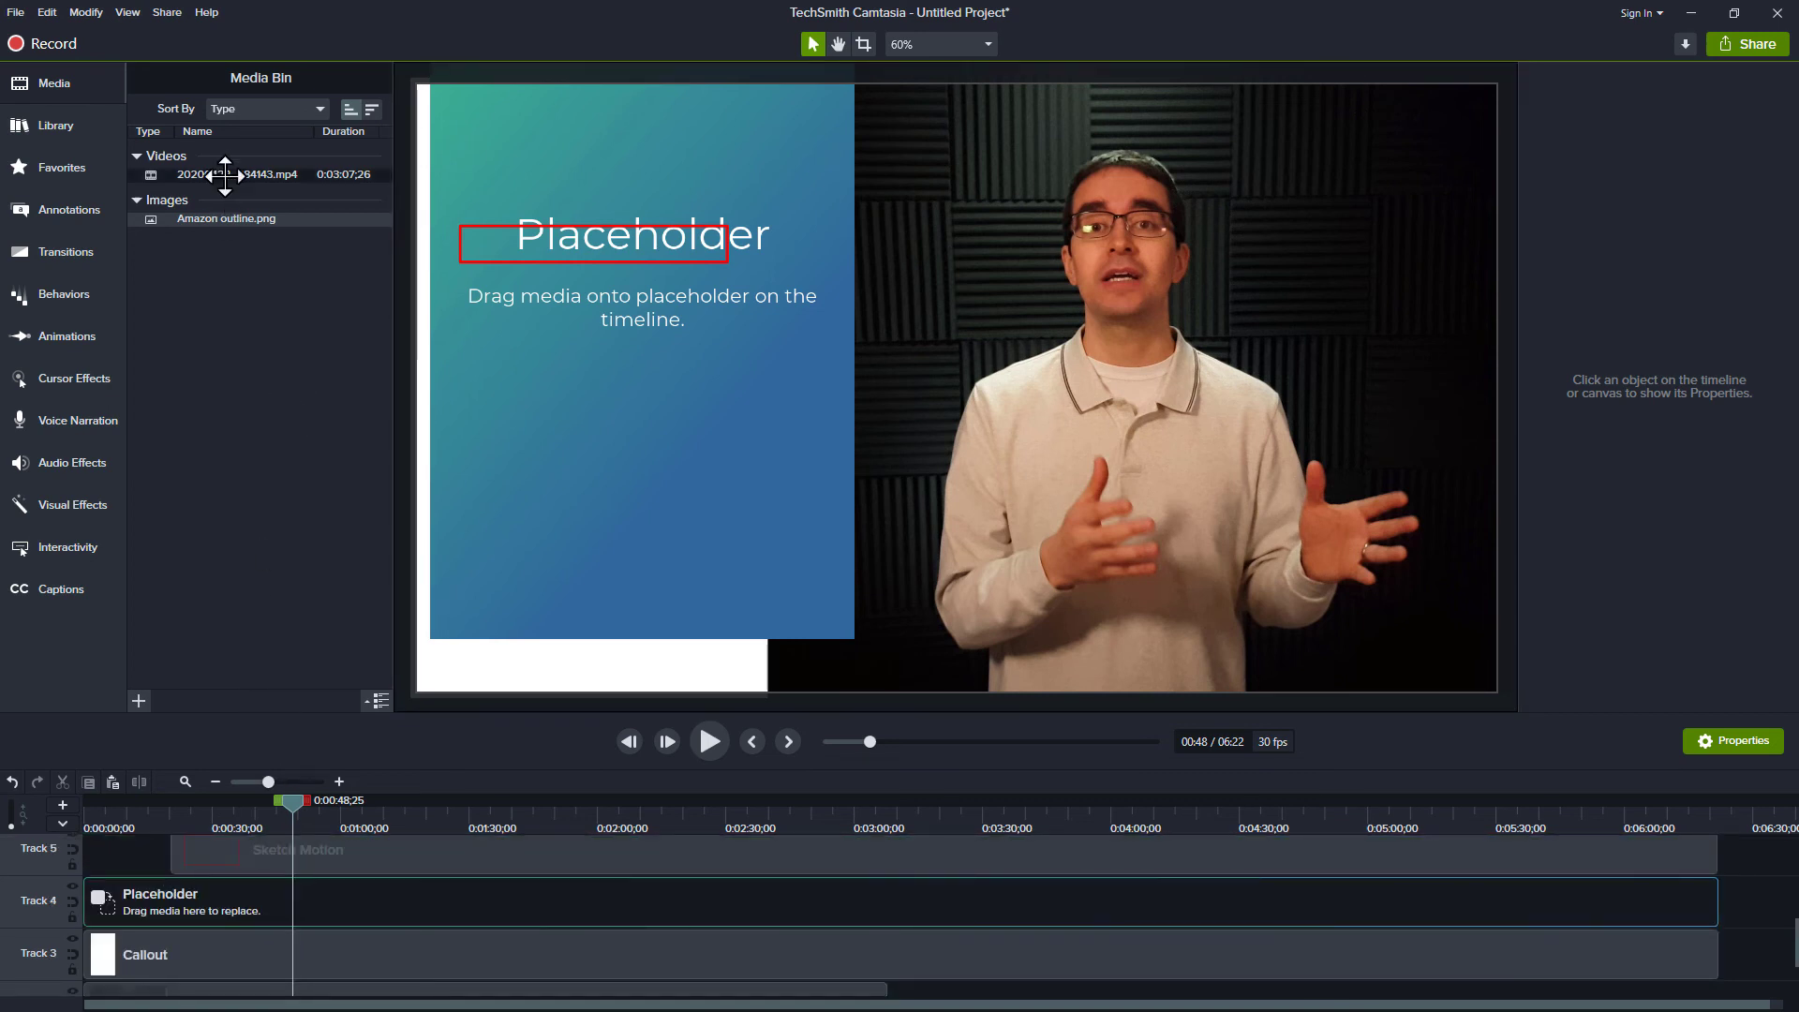
{"action": "left_click_drag", "start_coordinate": [224, 218], "coordinate": [267, 896]}
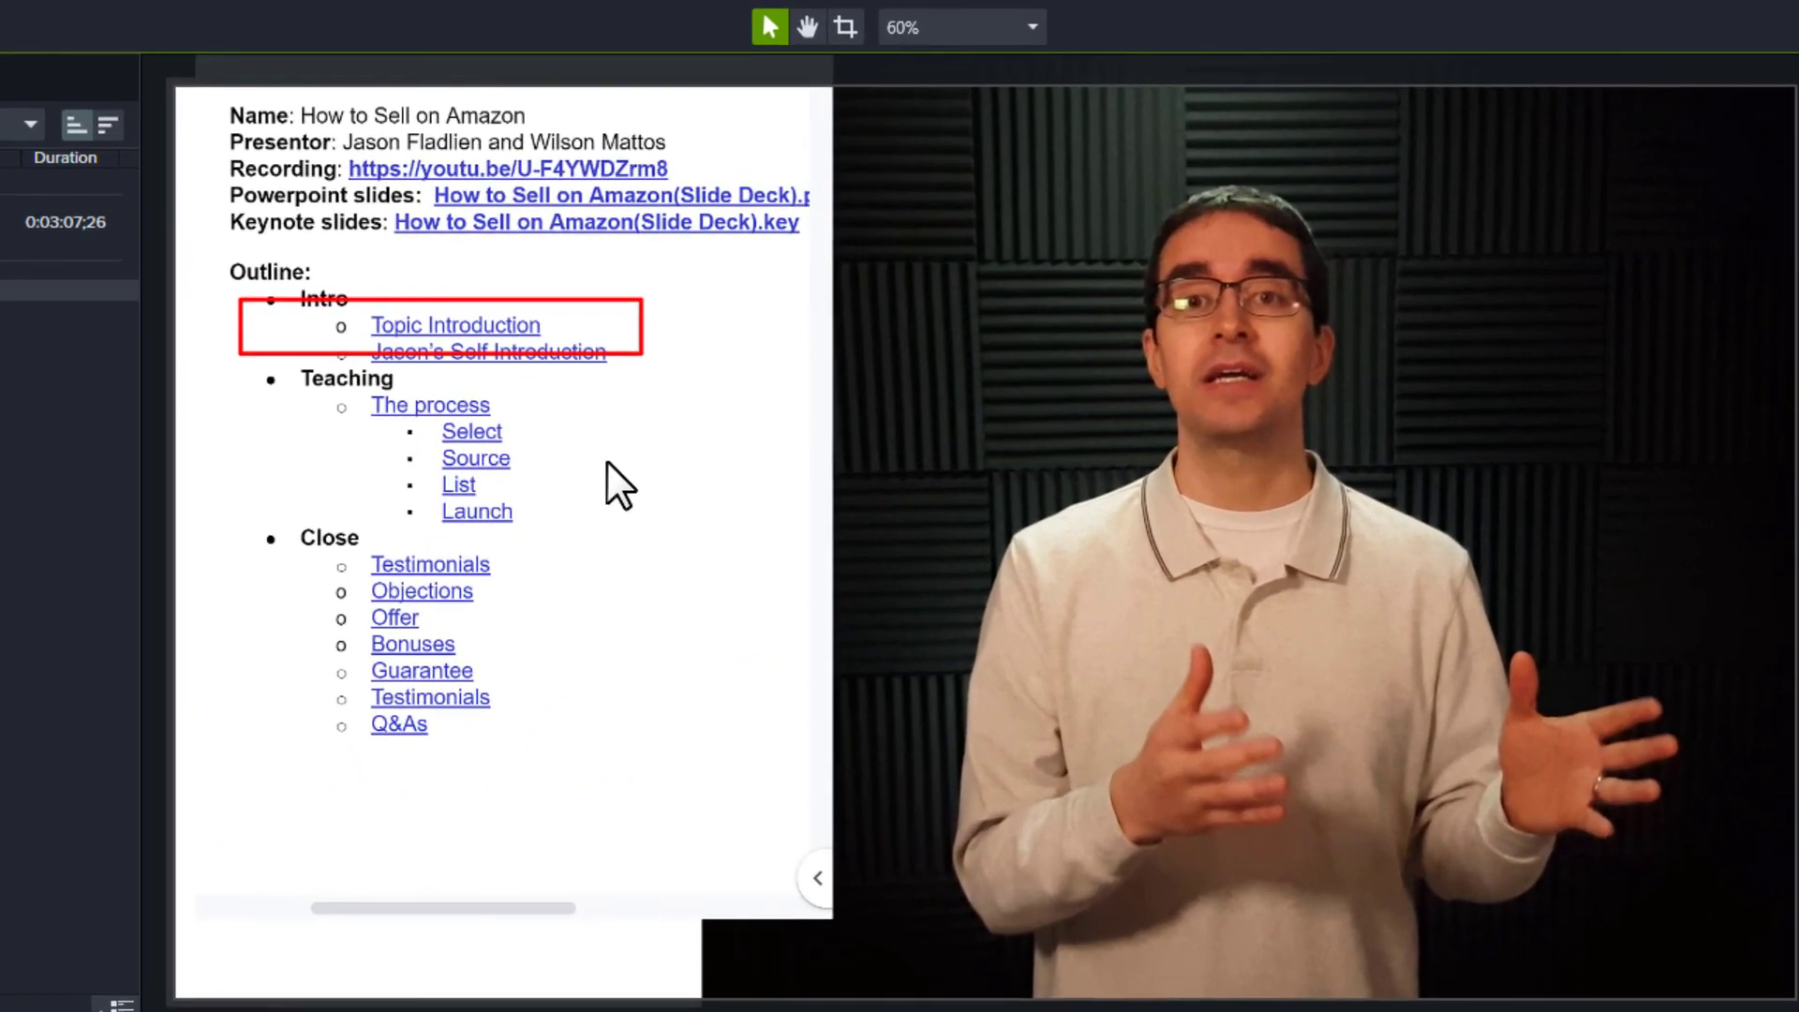
{"action": "left_click", "coordinate": [487, 158]}
Crop the outline image's top, right and bottom edges to show only its Outline list
{"action": "scroll", "coordinate": [494, 397], "scroll_direction": "up", "scroll_amount": 1}
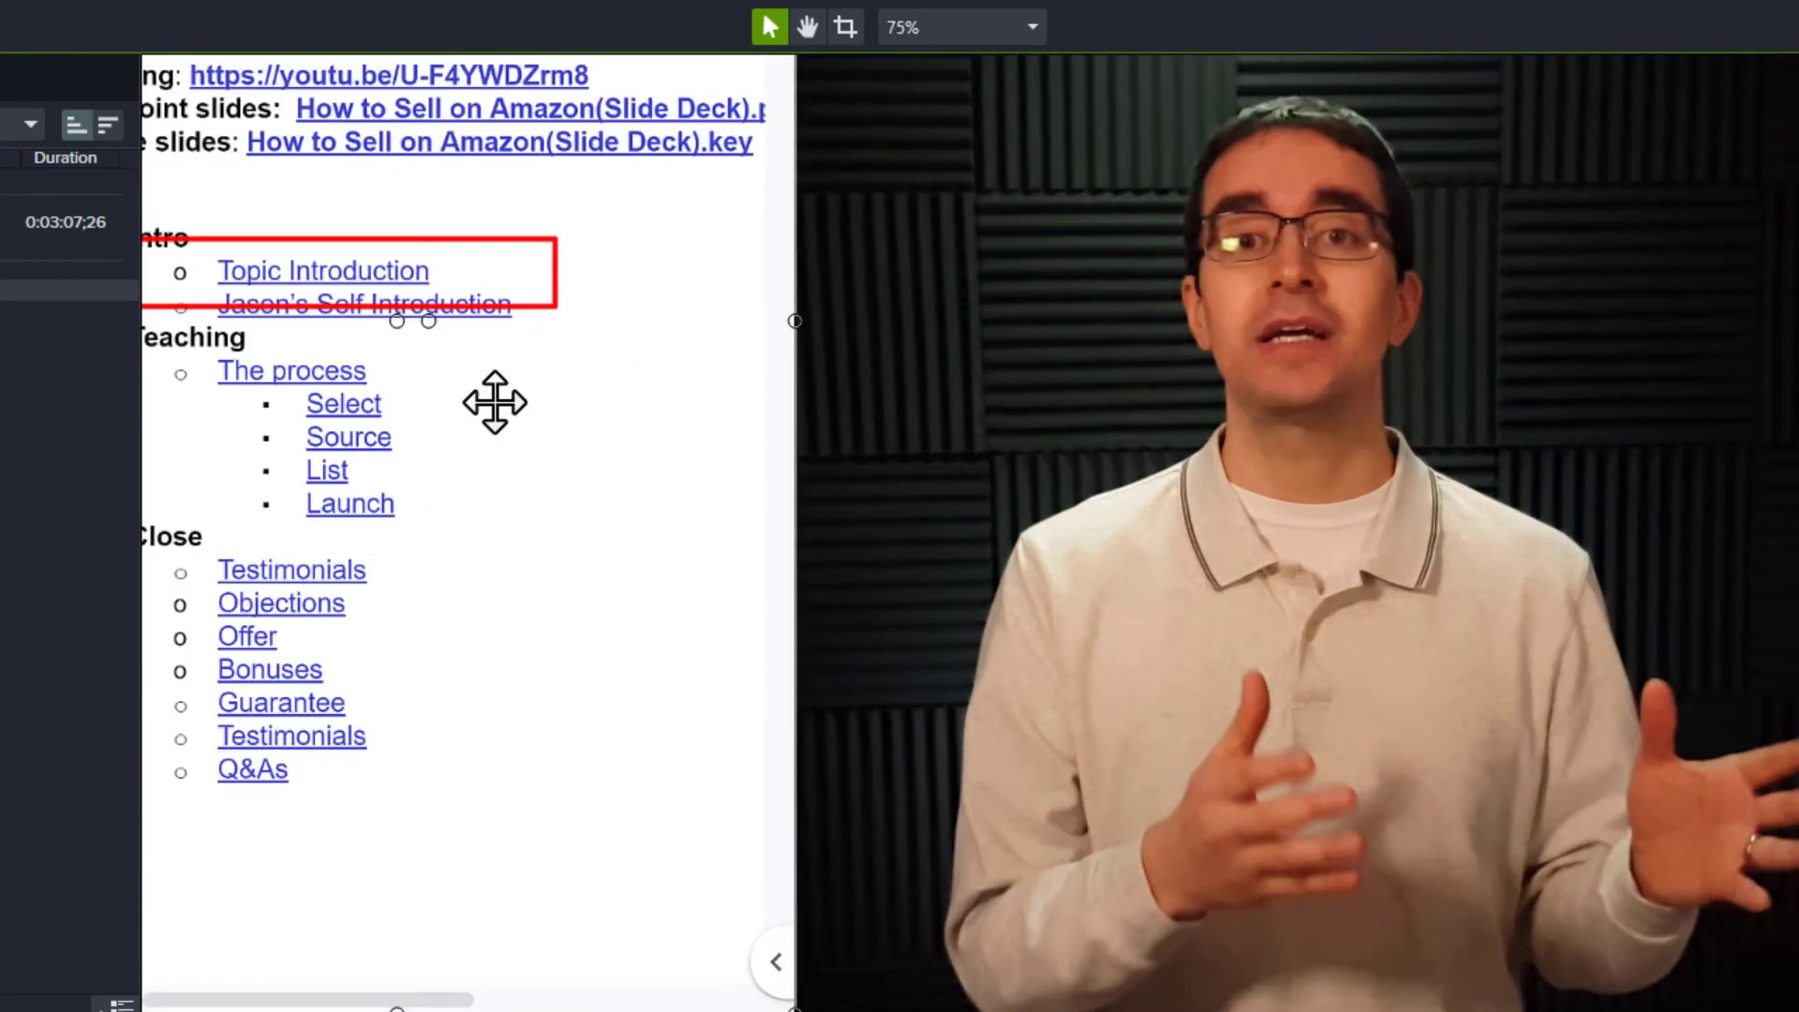
{"action": "scroll", "coordinate": [495, 402], "scroll_direction": "down", "scroll_amount": 3}
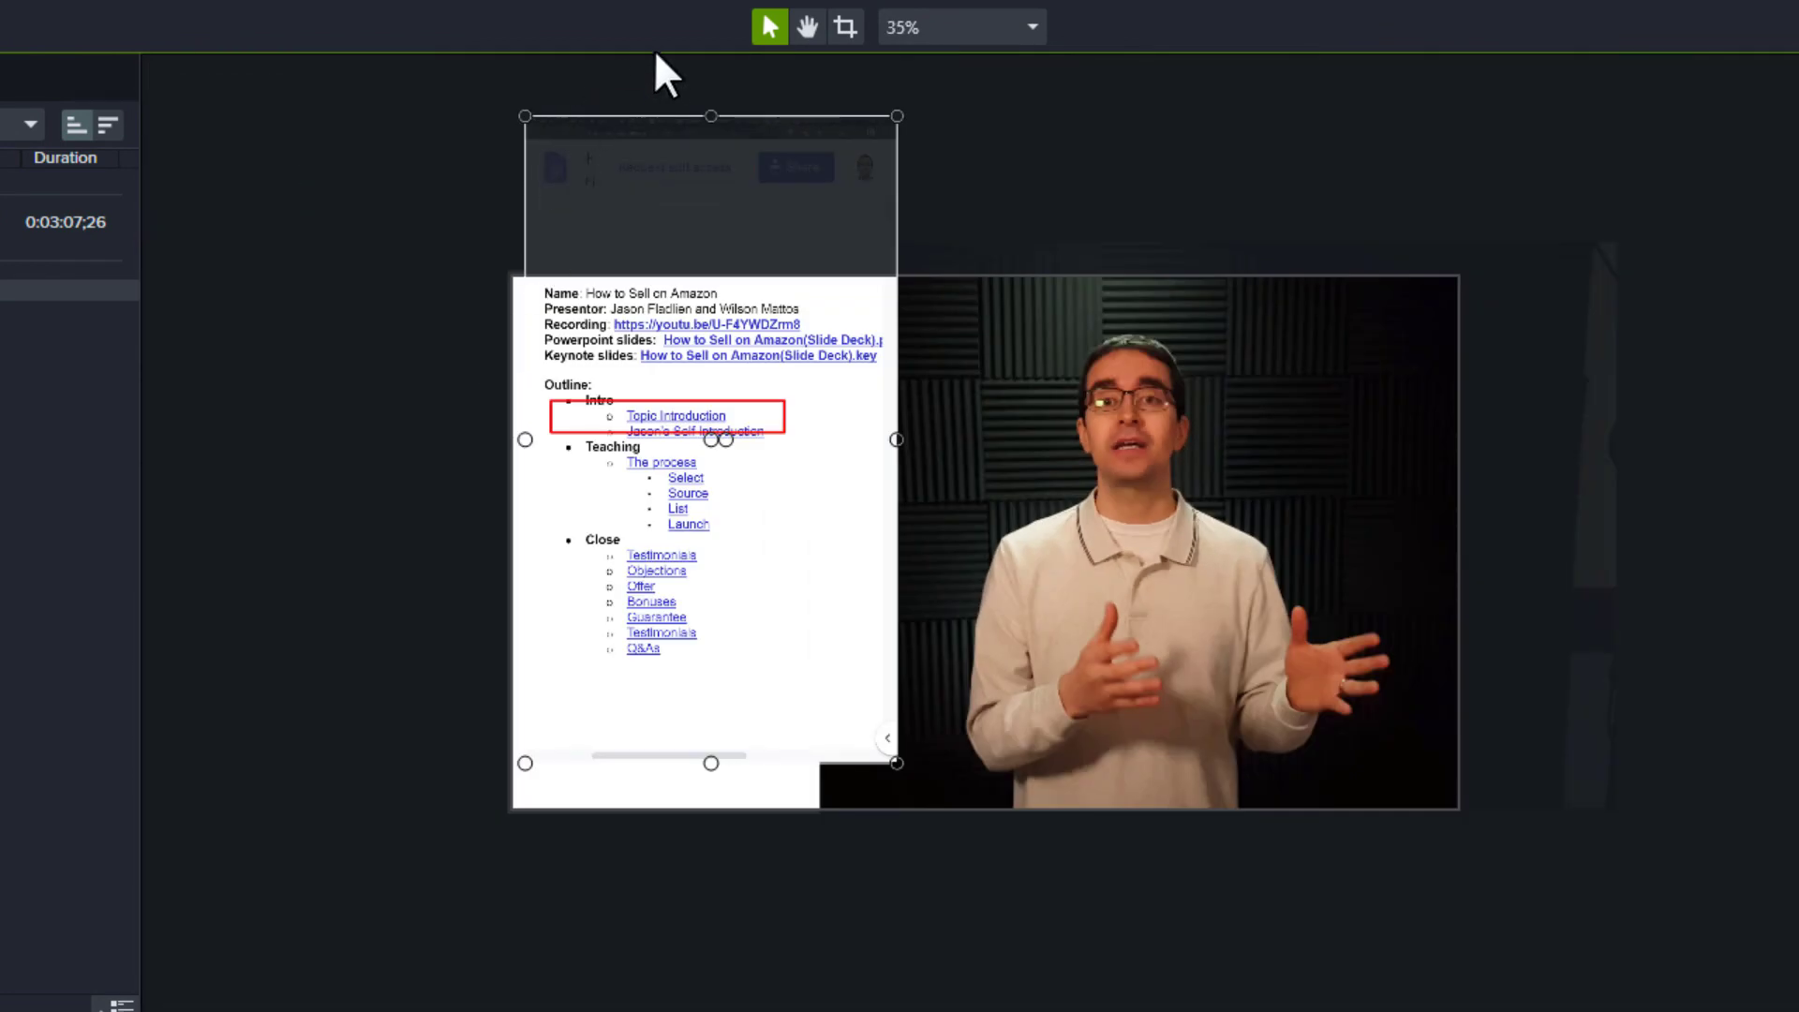
{"action": "key", "text": "alt"}
{"action": "left_click_drag", "start_coordinate": [712, 119], "coordinate": [711, 373]}
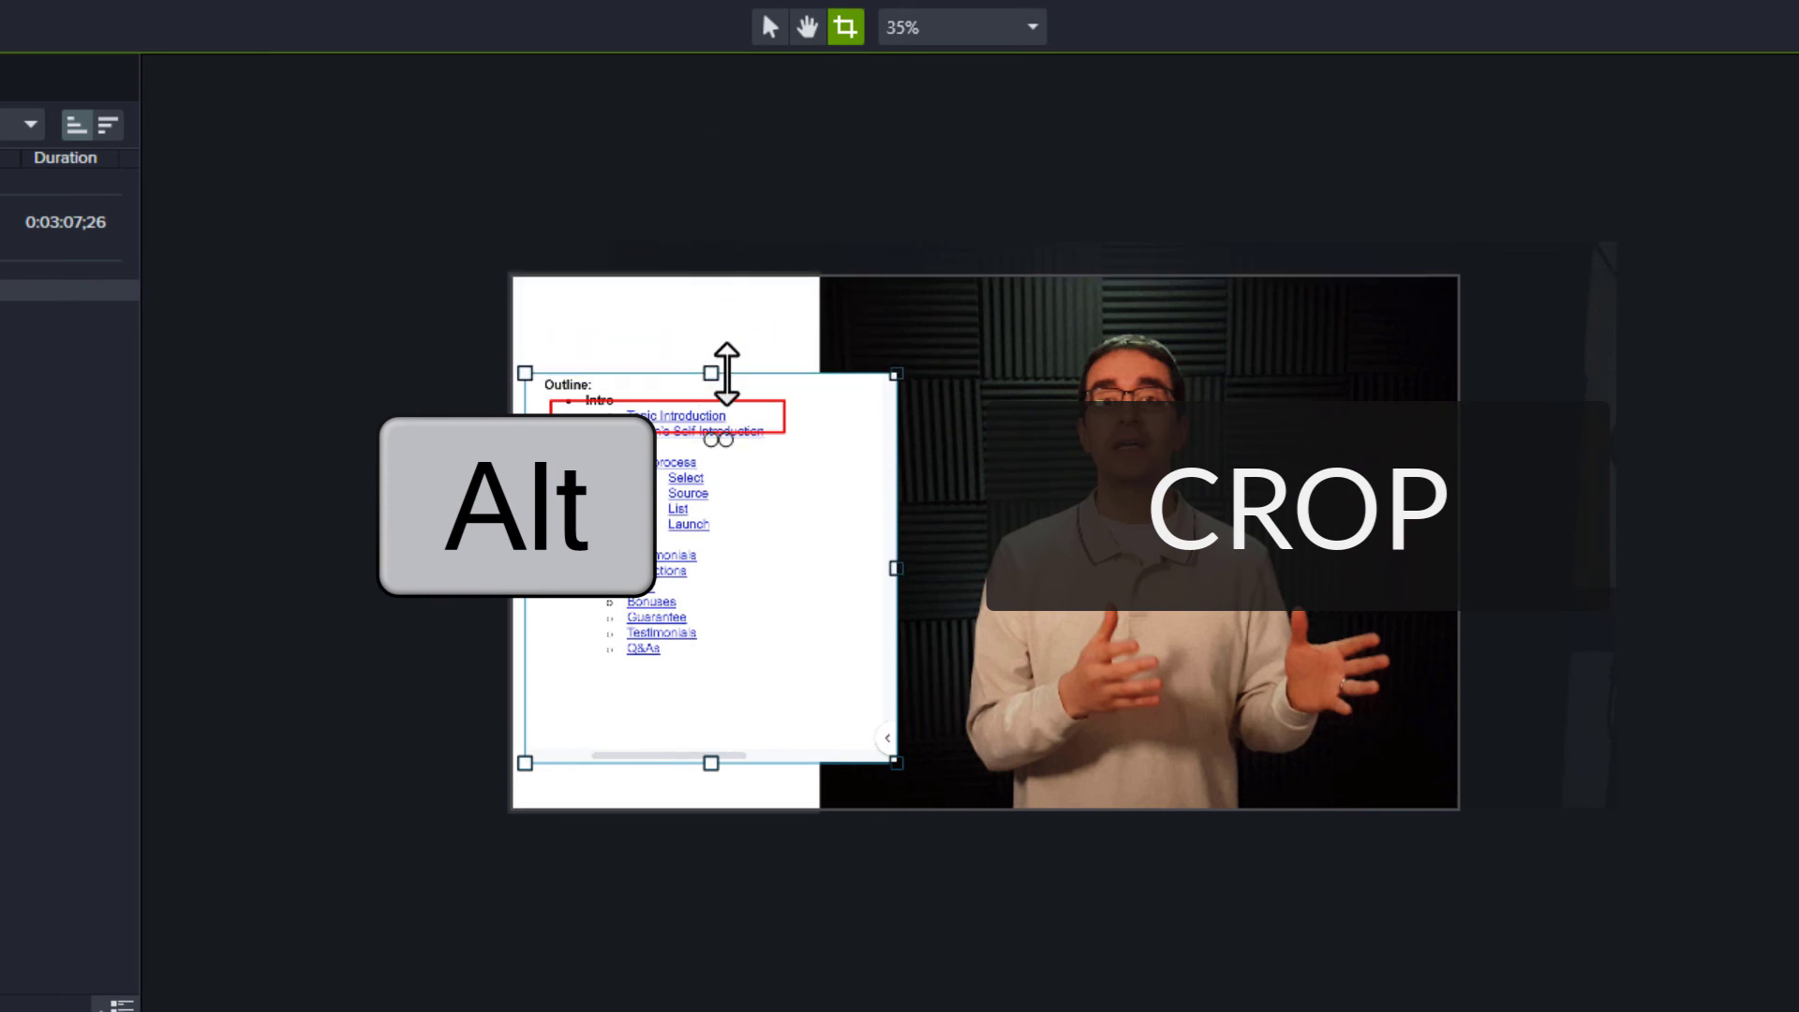
{"action": "left_click_drag", "start_coordinate": [894, 569], "coordinate": [814, 565]}
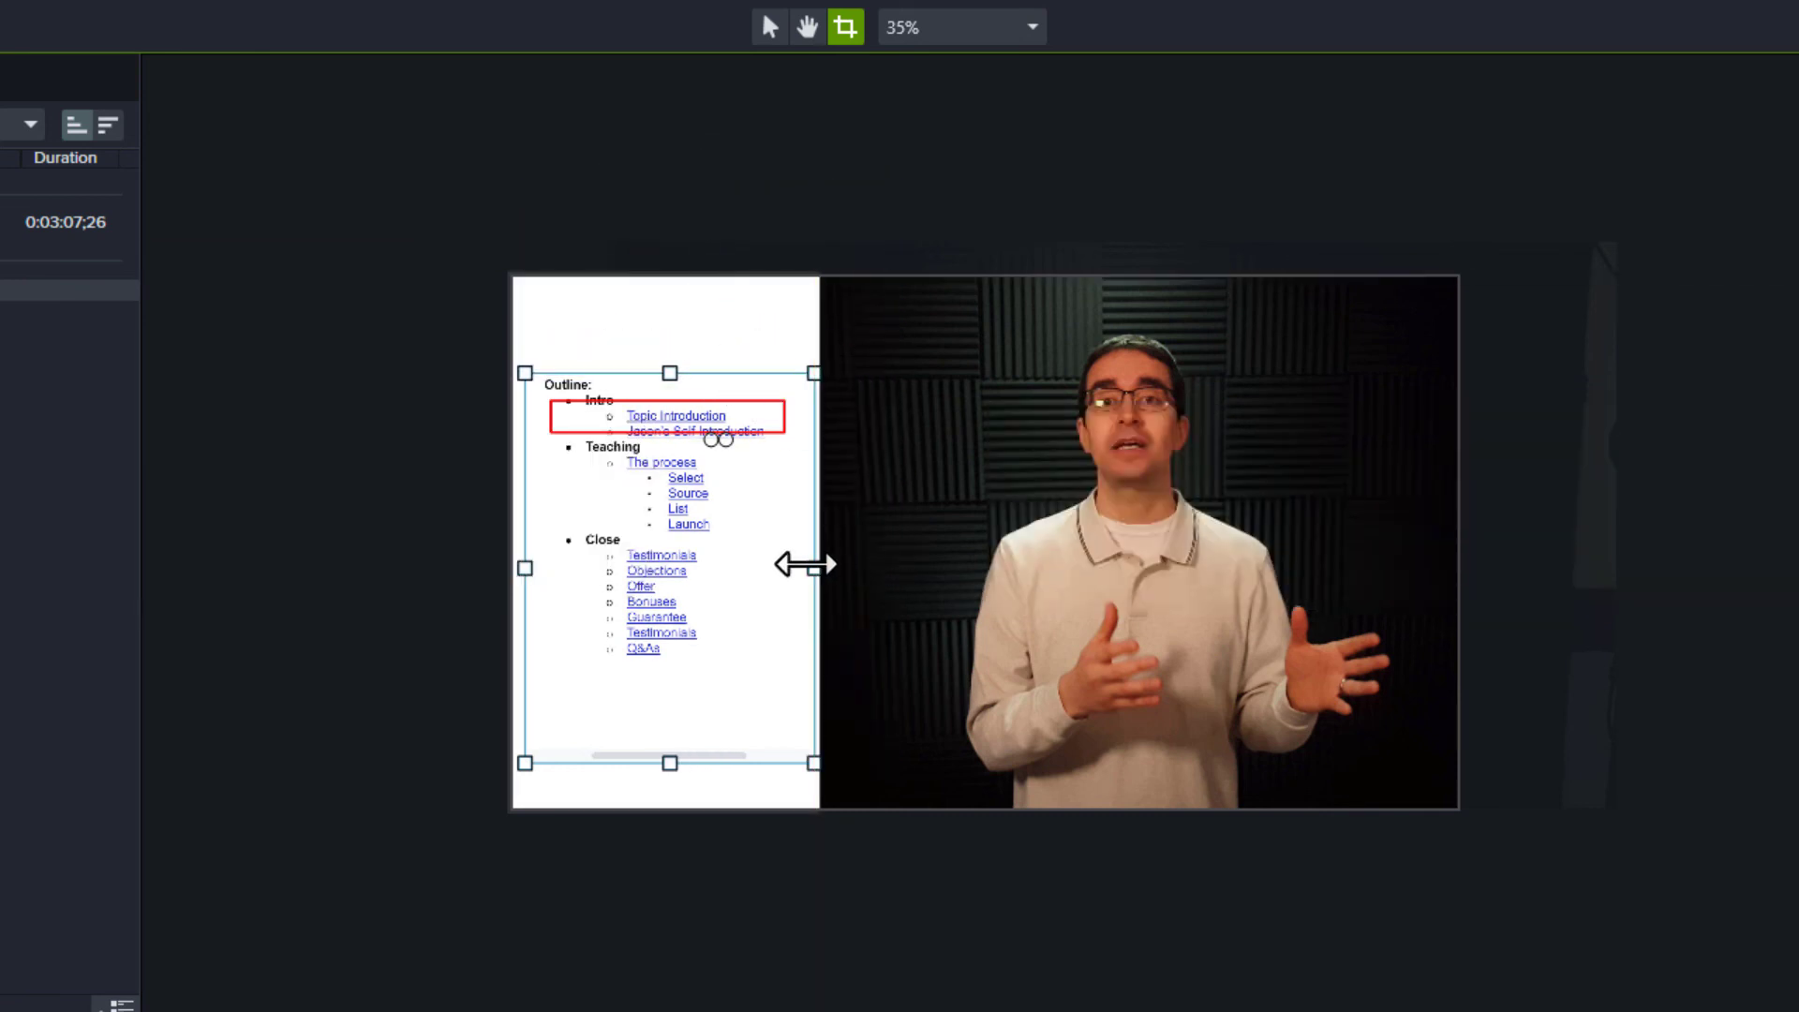
{"action": "key", "text": "alt"}
{"action": "left_click_drag", "start_coordinate": [668, 760], "coordinate": [671, 719]}
{"action": "scroll", "coordinate": [356, 565], "scroll_direction": "up", "scroll_amount": 3}
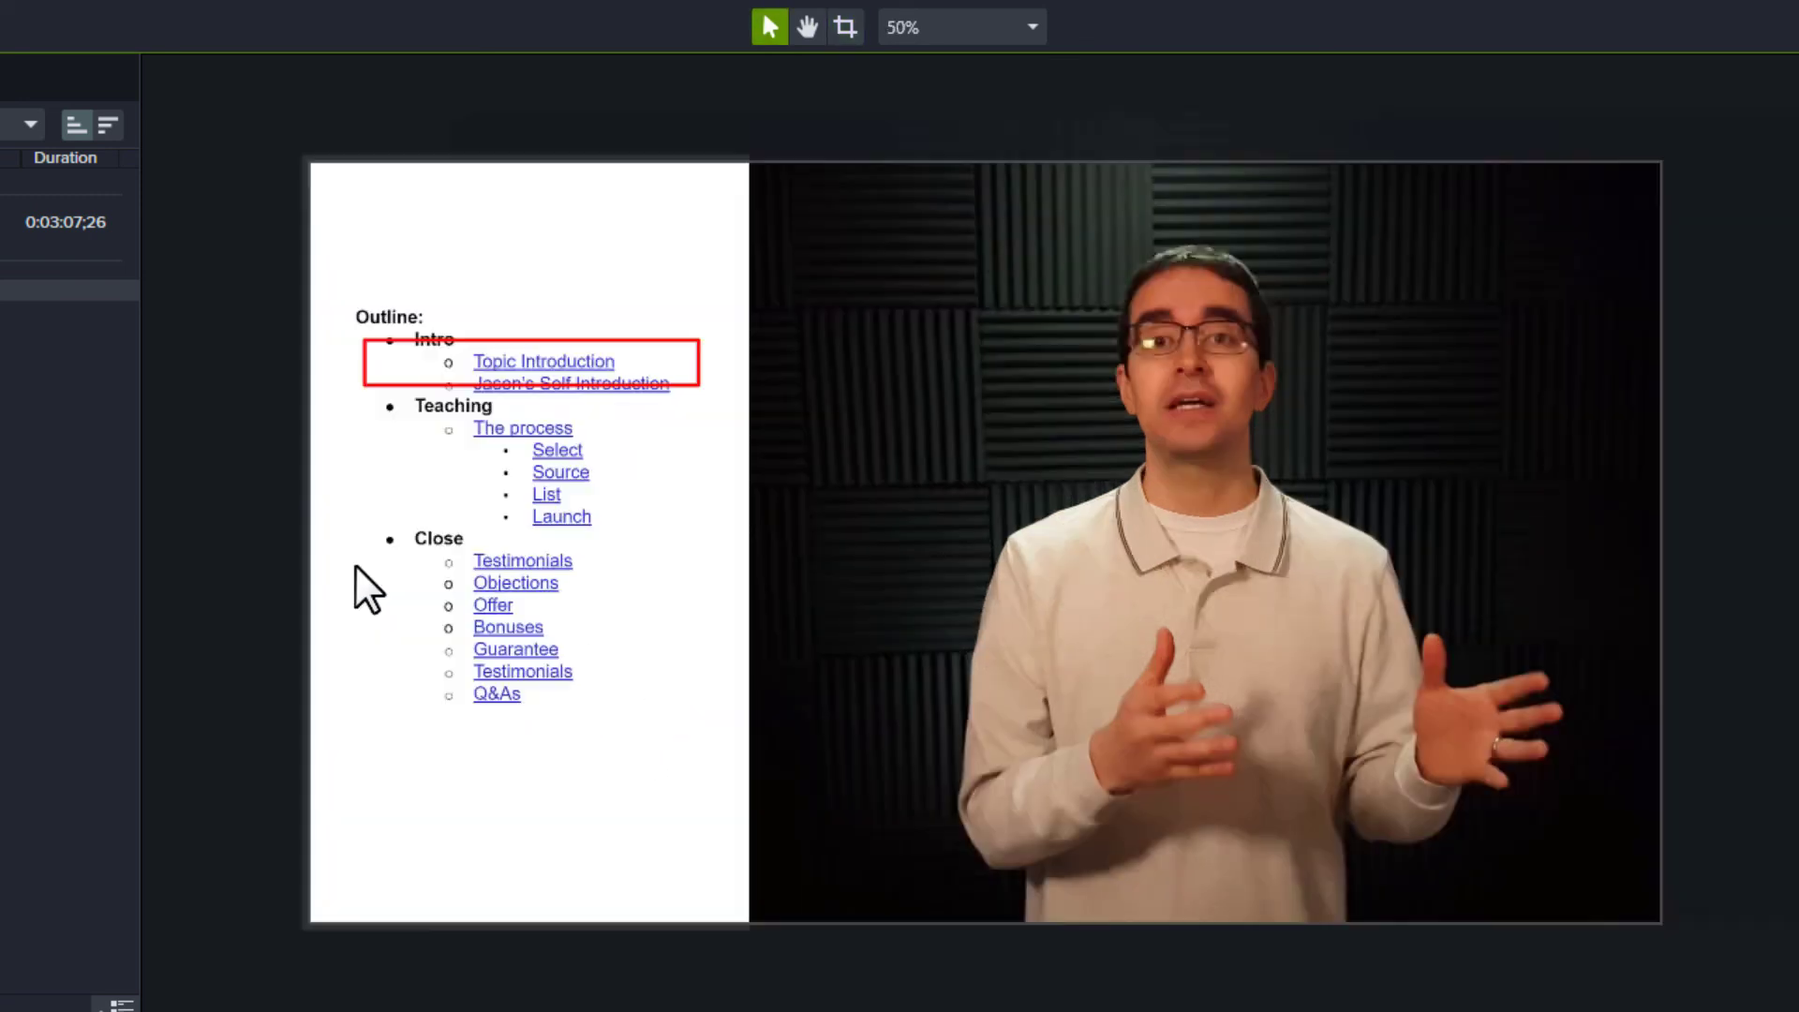